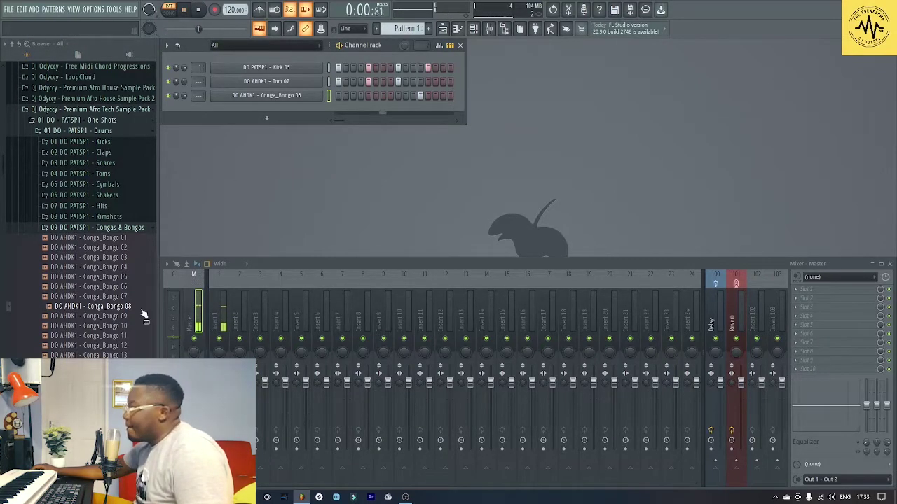
- Add the Conga_Bongo 17 sample as a new channel with a hit on step 4 and play the pattern
drag(129, 323, 339, 110)
click(360, 109)
key(space)
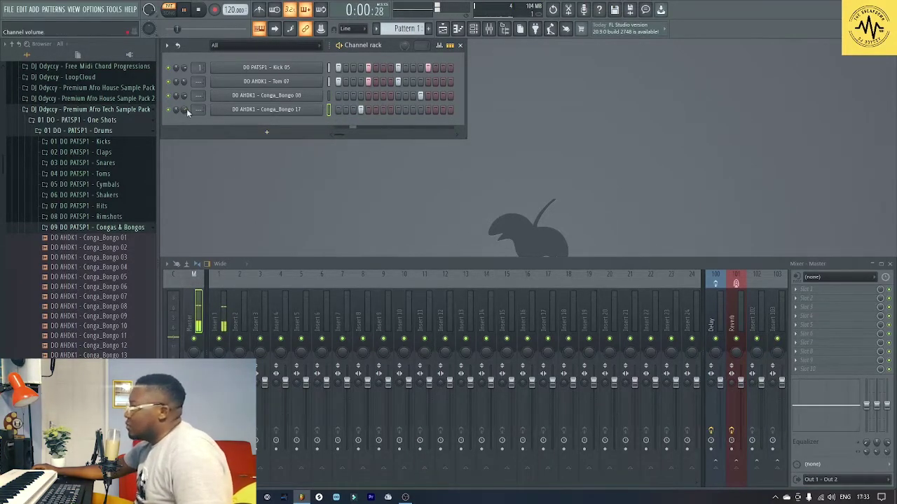
- Add the Orch Hit 03 sample with a hit on step 12 and adjust its channel volume during playback
click(420, 125)
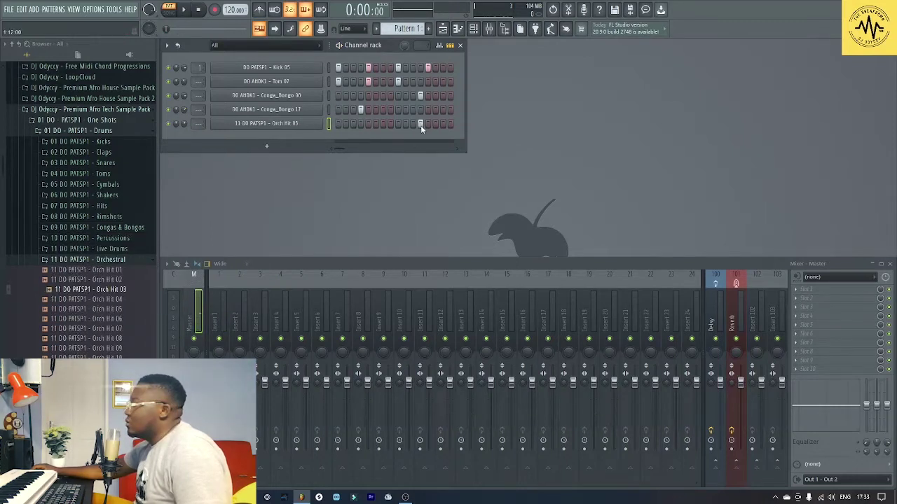
key(space)
drag(184, 124, 185, 120)
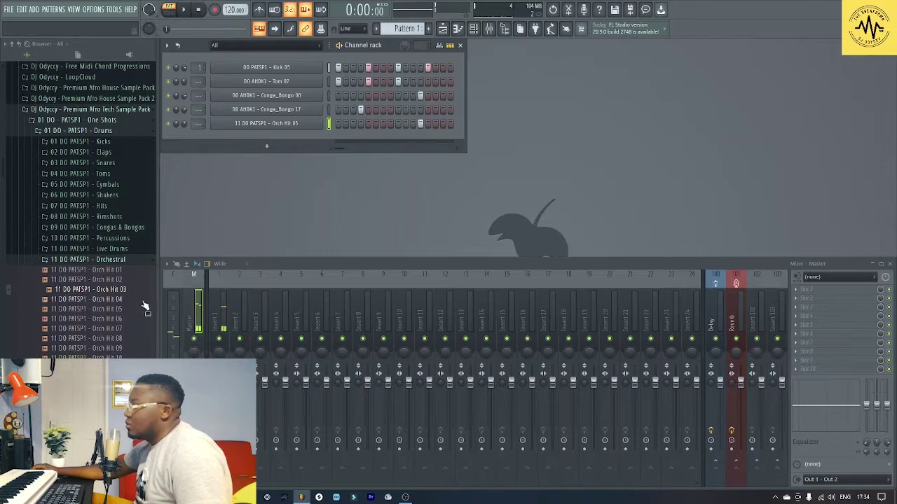
- Add the Orch Hit 13 sample as a new channel with a hit on step 4 and play the pattern
drag(144, 306, 280, 137)
click(360, 137)
key(space)
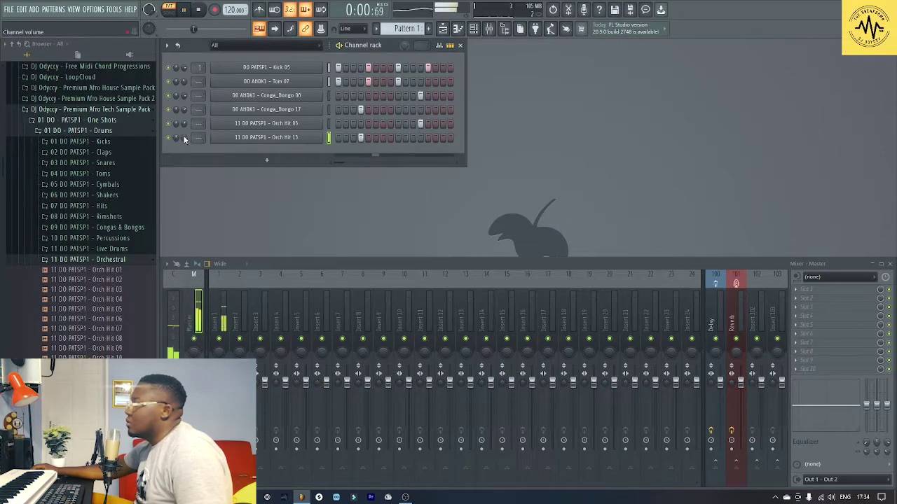
- Set the Orch Hit 13 channel's fine time shift to 0:02 and listen to the pattern again
key(space)
click(262, 137)
click(254, 141)
drag(377, 173, 377, 170)
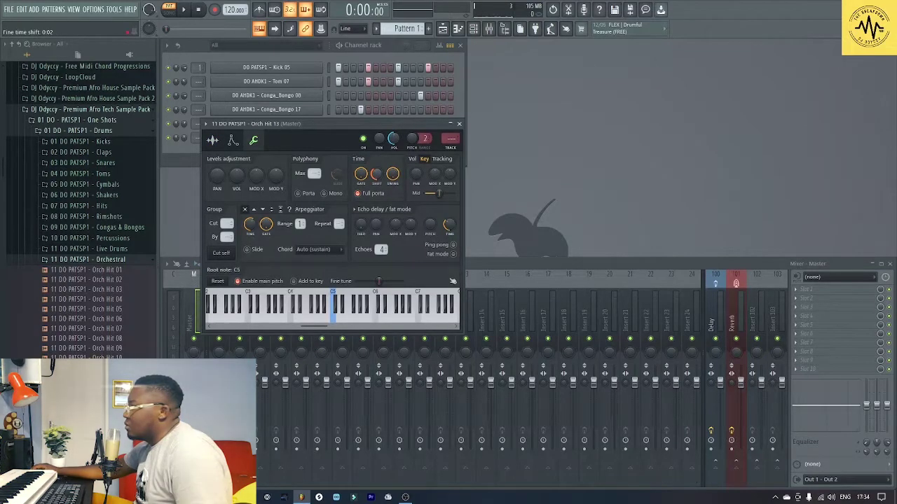
click(459, 123)
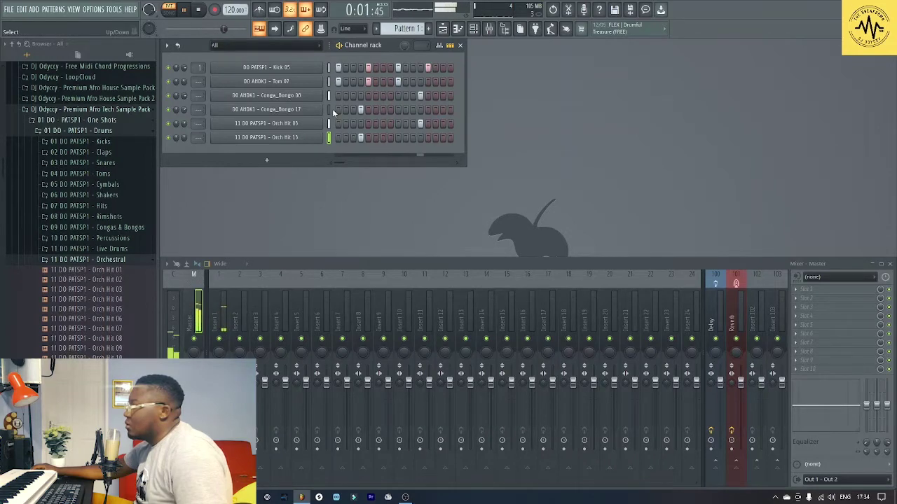
click(130, 259)
key(space)
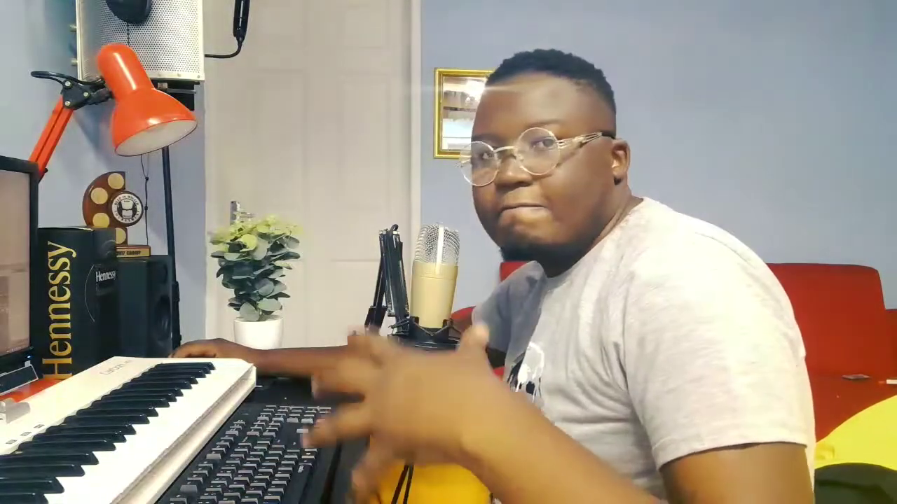
- Place Shaker loop 09 on playlist Track 3, repeated through bar 16, and lower its channel volume during playback
drag(93, 295, 294, 143)
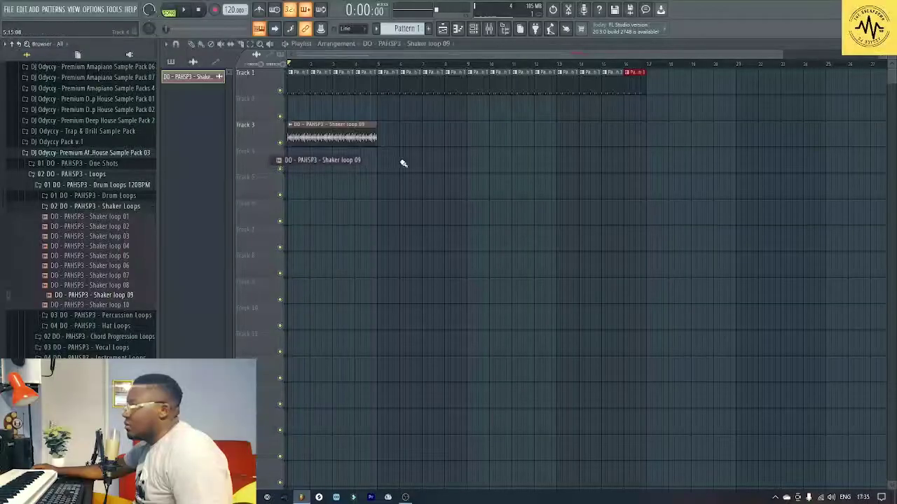
drag(385, 136, 610, 137)
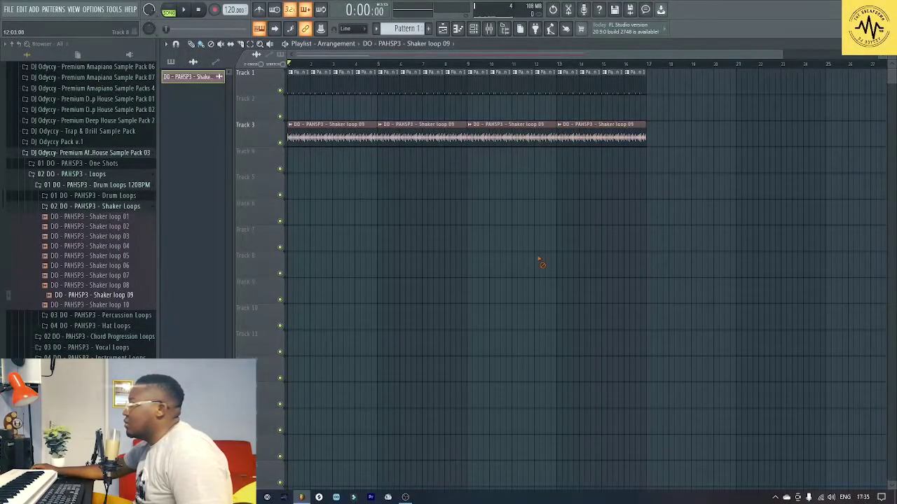
double_click(328, 137)
scroll(405, 153, up, 1)
key(space)
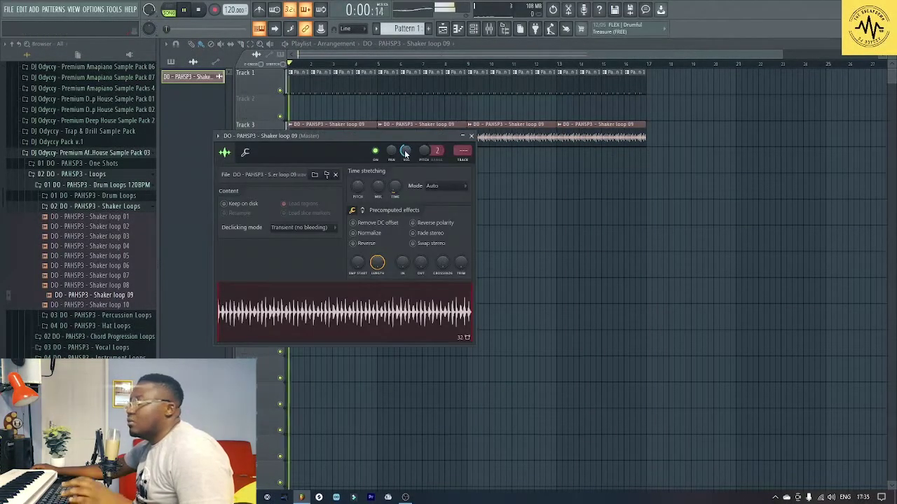
click(470, 135)
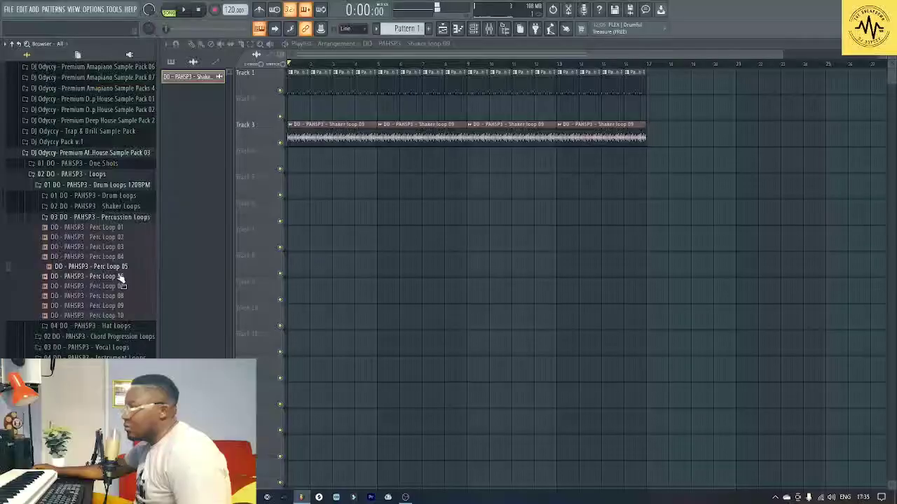
- Place Perc Loop 05 on playlist Track 4, repeated through bar 16, with its channel volume lowered to about -16.9 dB
drag(115, 268, 287, 165)
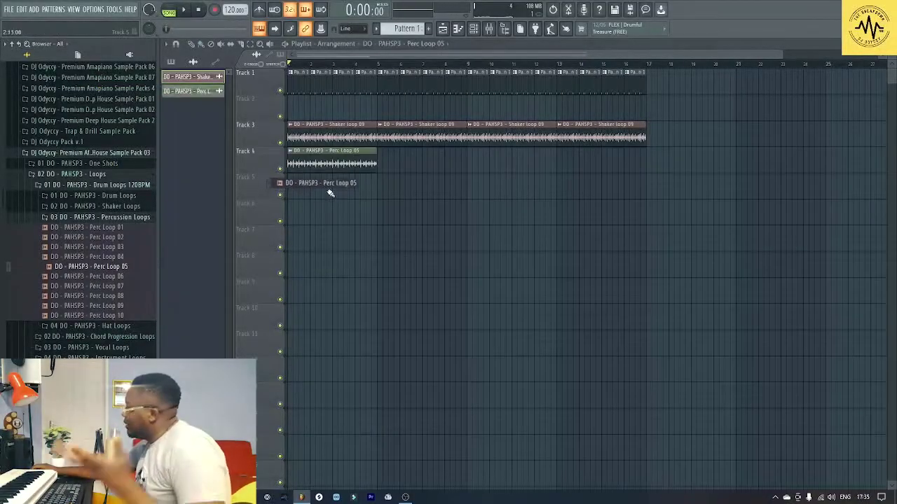
double_click(344, 166)
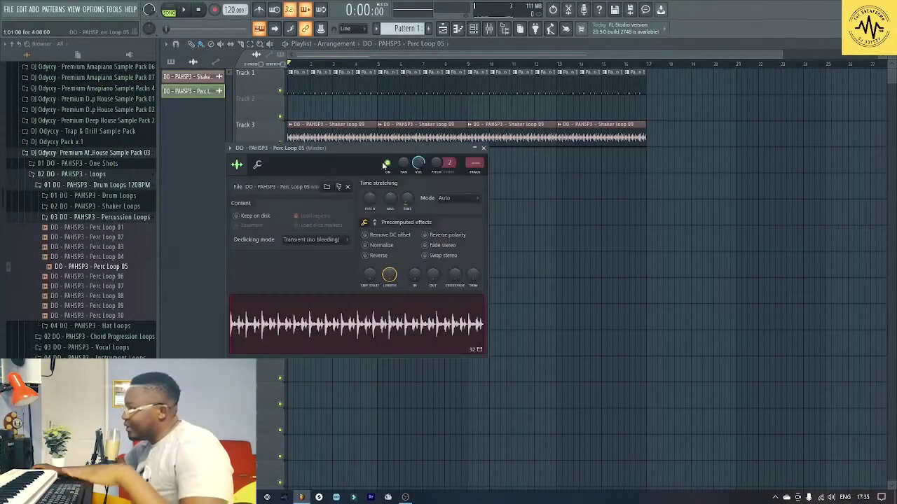
key(space)
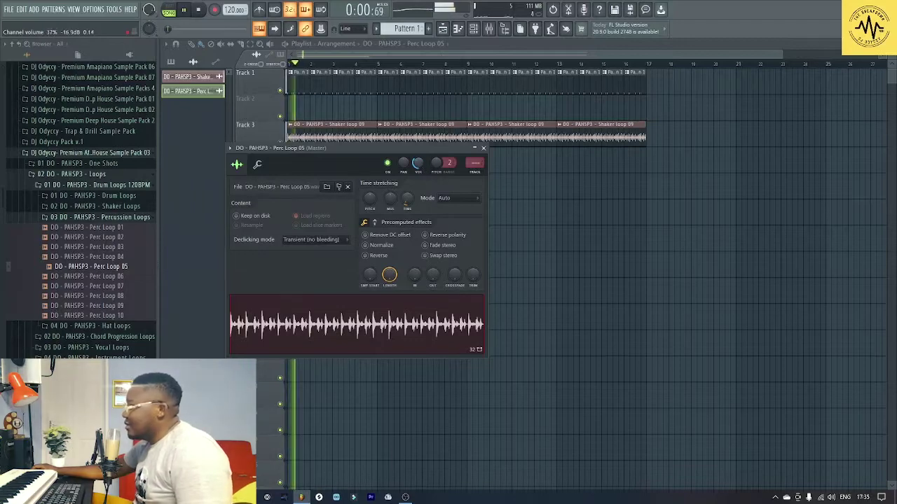
click(483, 150)
drag(380, 161, 564, 163)
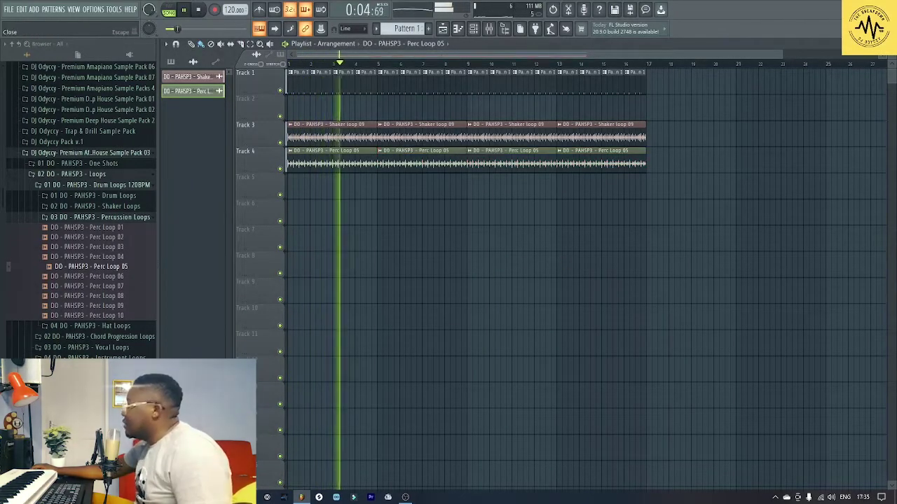
- Route all eight channels to mixer tracks 1 to 8 and send the Conga_Bongo 17 track to Reverb at 51%
key(F5)
click(269, 47)
click(244, 57)
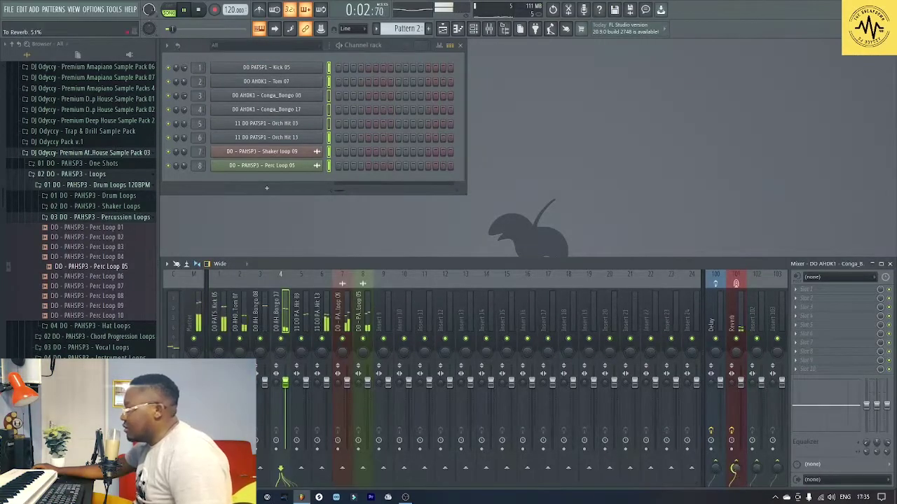
- Send the Conga_Bongo 08 mixer track to Reverb at about 46% while the song plays
click(240, 319)
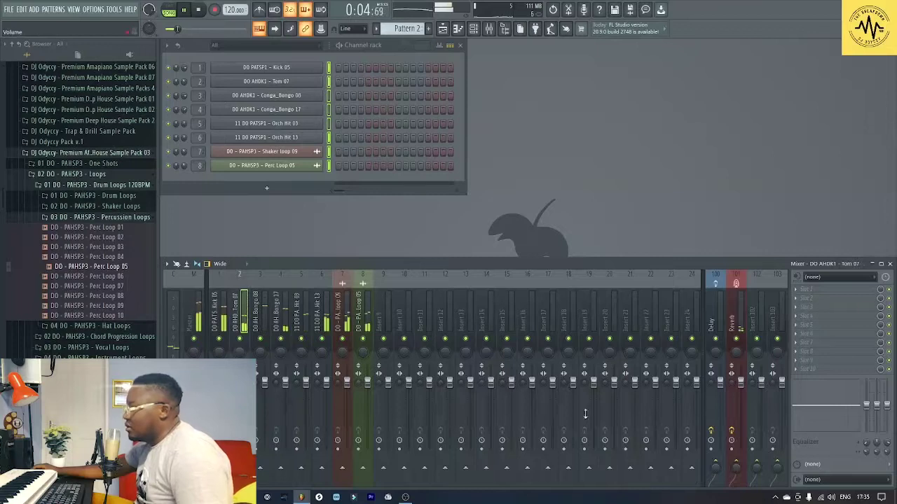
click(268, 323)
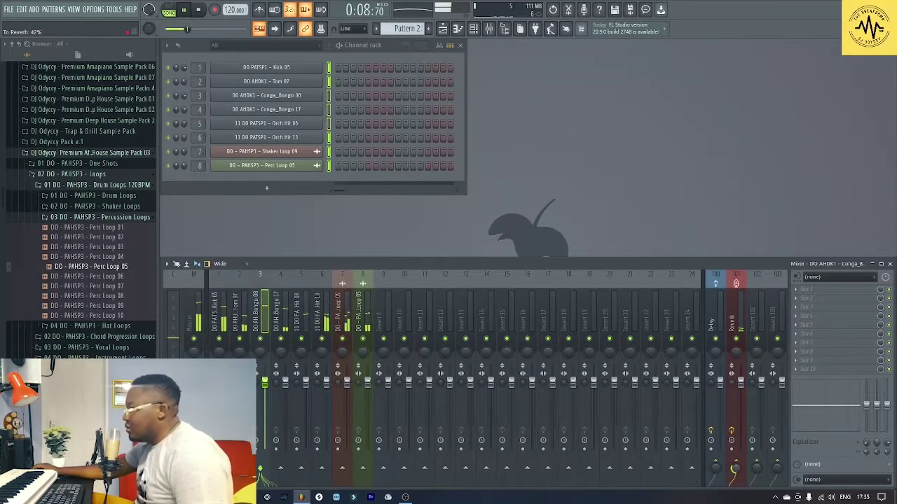
scroll(259, 469, up, 5)
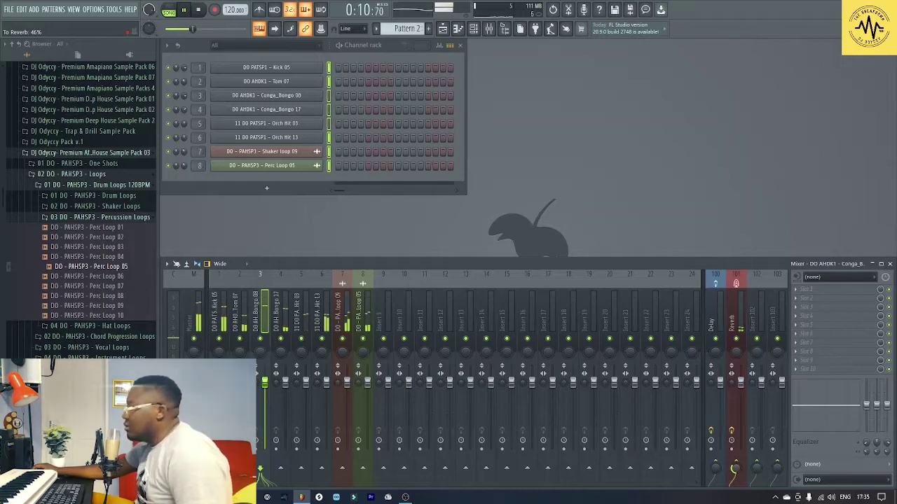
scroll(259, 471, down, 2)
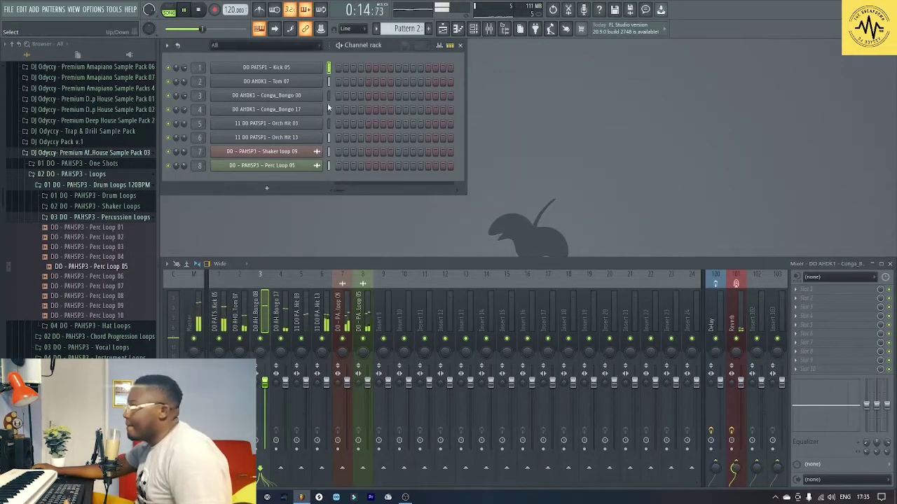
- Add a Nexus channel after Perc Loop 05 and load its bass preset BA Basic Square
click(329, 167)
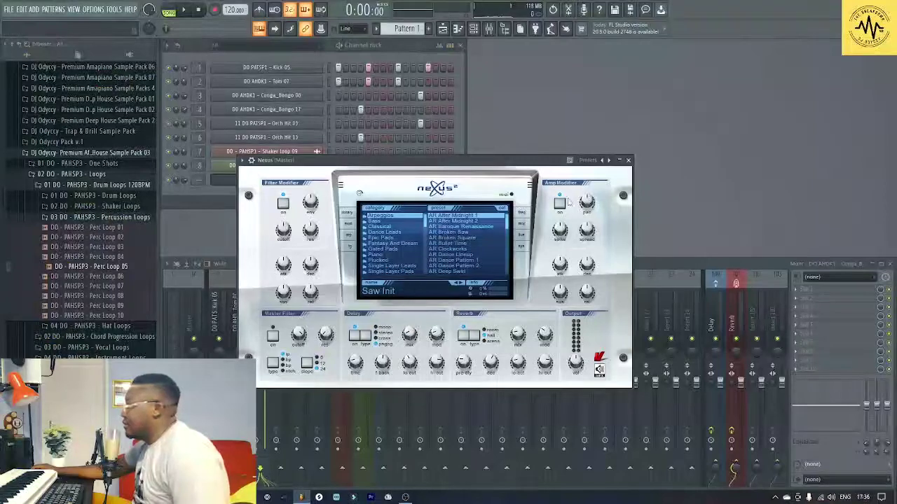
click(619, 159)
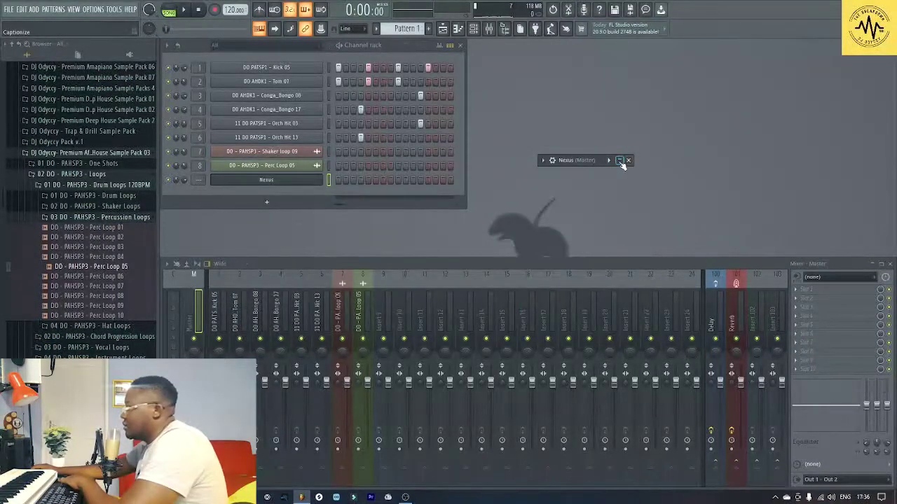
click(619, 159)
click(472, 254)
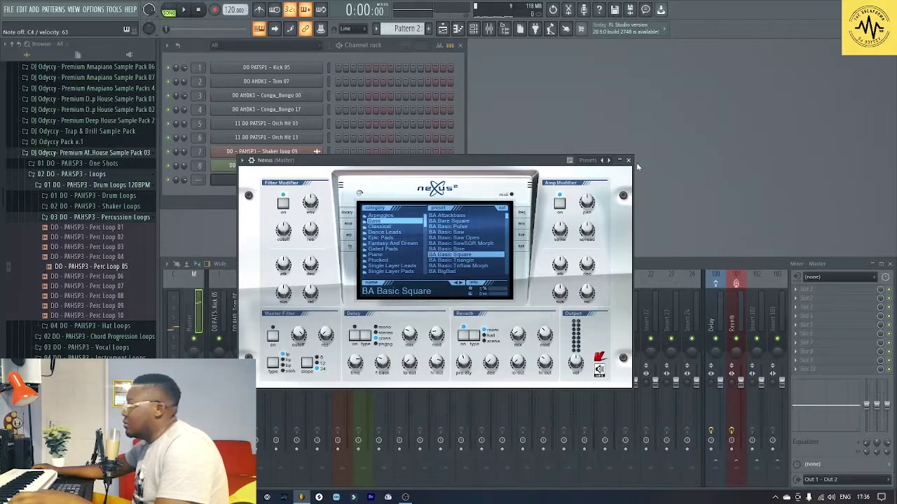
- Place a short E3 note on step 4 of each of the four bars in Pattern 2's Nexus piano roll
key(F7)
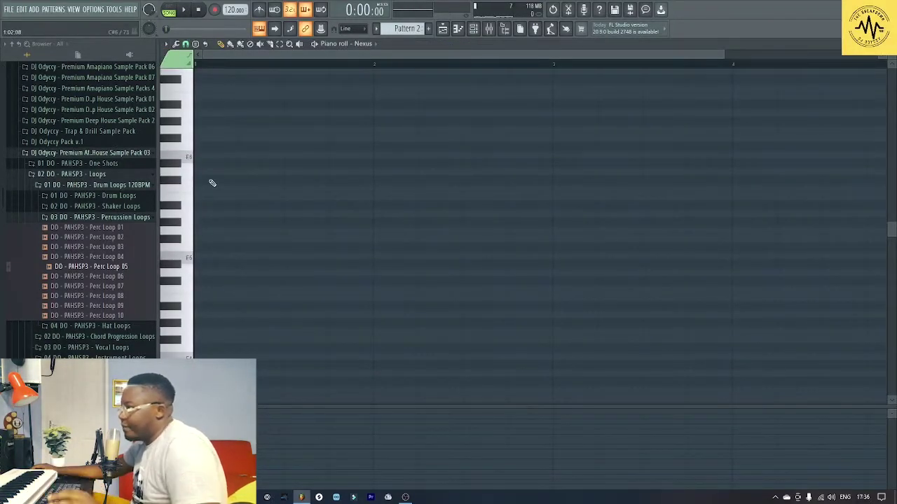
scroll(218, 294, down, 5)
click(223, 307)
key(space)
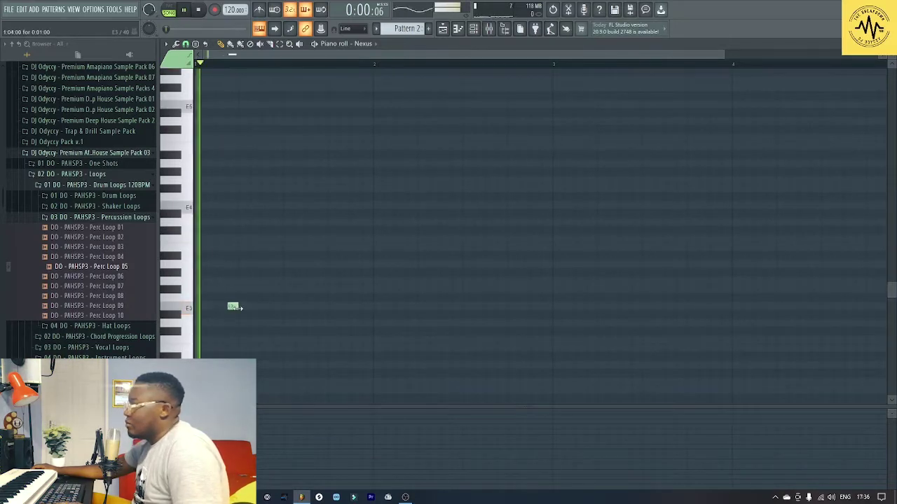
click(321, 307)
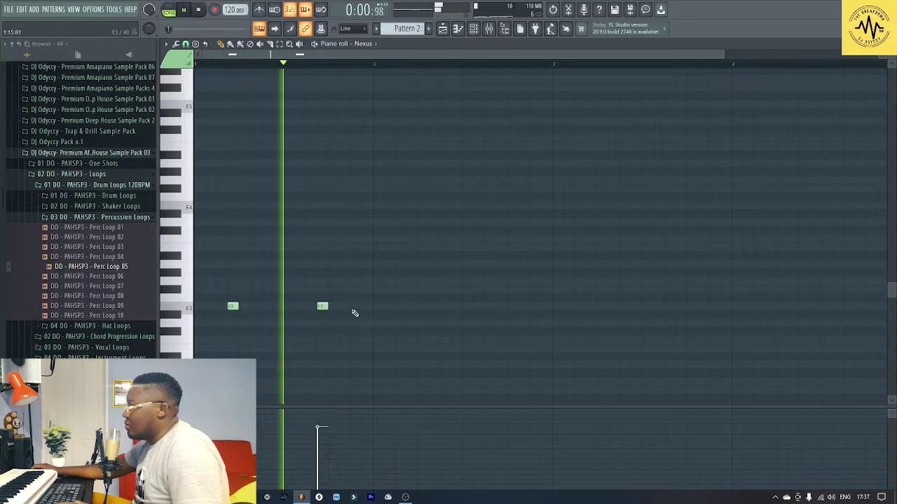
click(354, 309)
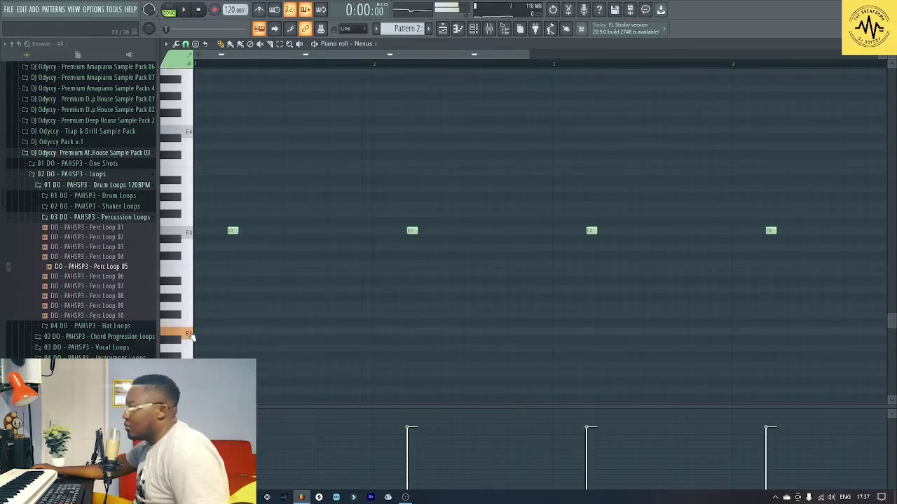
- Transpose all four Nexus bass notes down one octave to E2 and listen to them with the song
drag(823, 252, 231, 203)
key(ctrl+Down)
key(space)
click(683, 252)
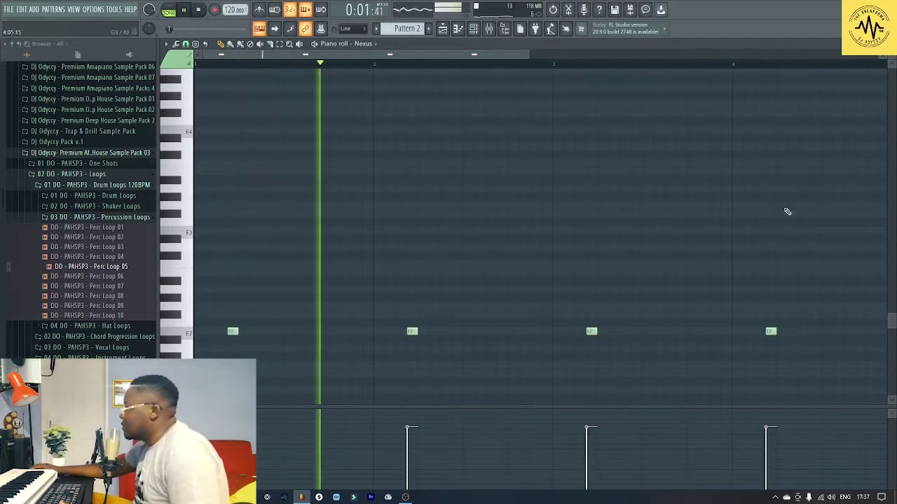
key(F7)
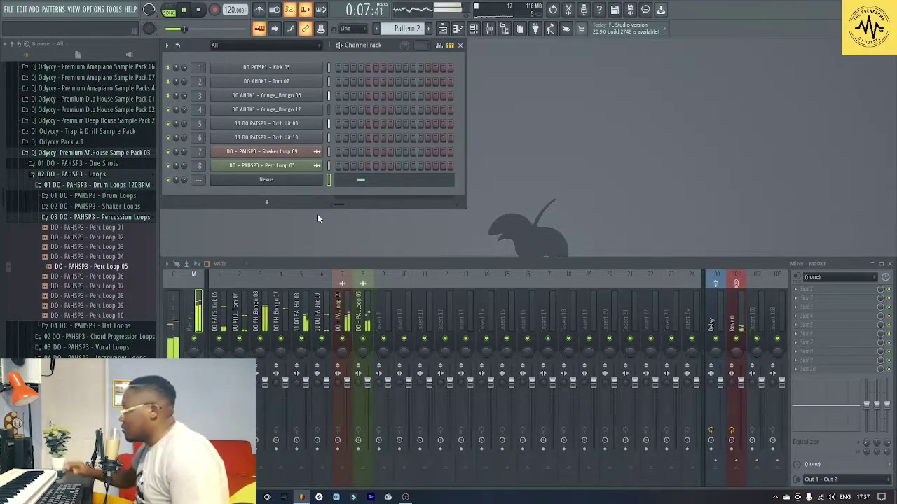
key(space)
- Add a GMS synth channel for Pattern 3 and open its piano roll
click(266, 202)
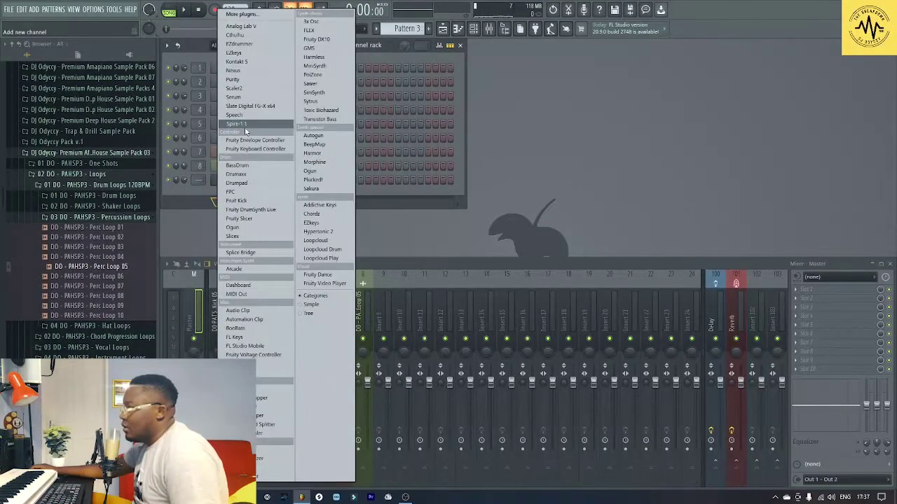
click(315, 49)
key(F7)
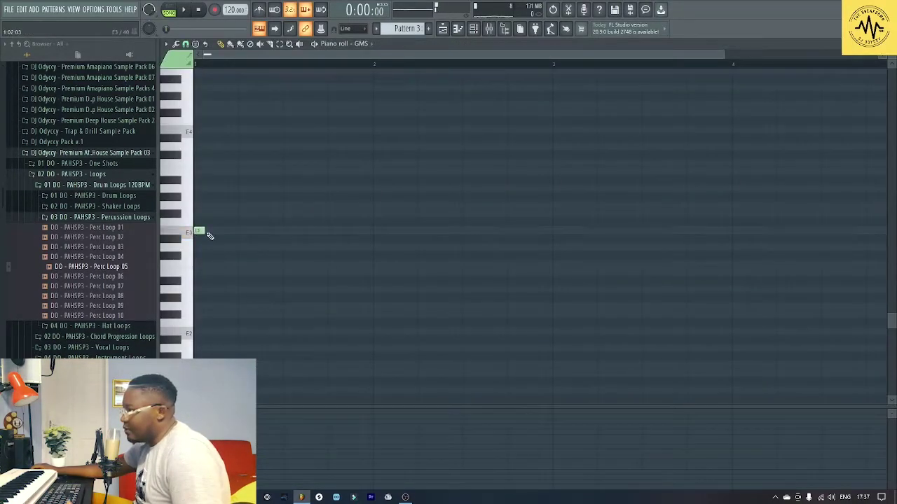
- Draw a two-bar E3 note at the pattern start, duplicate it directly behind itself, and play the result
mouse_move(202, 231)
mouse_down()
mouse_move(576, 233)
mouse_move(542, 246)
mouse_up()
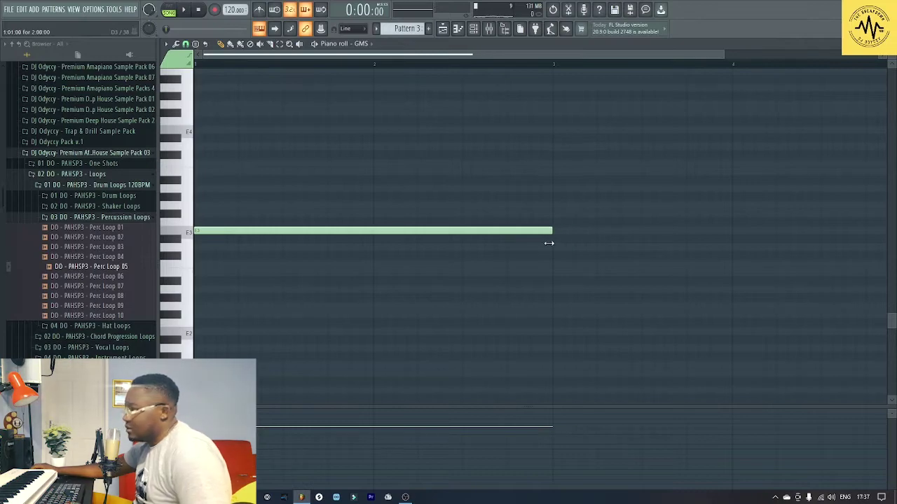
key(ctrl+b)
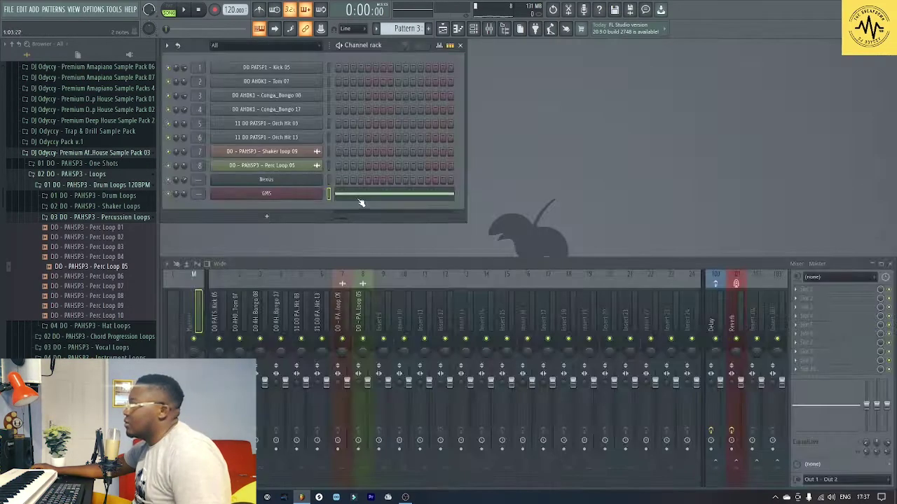
key(space)
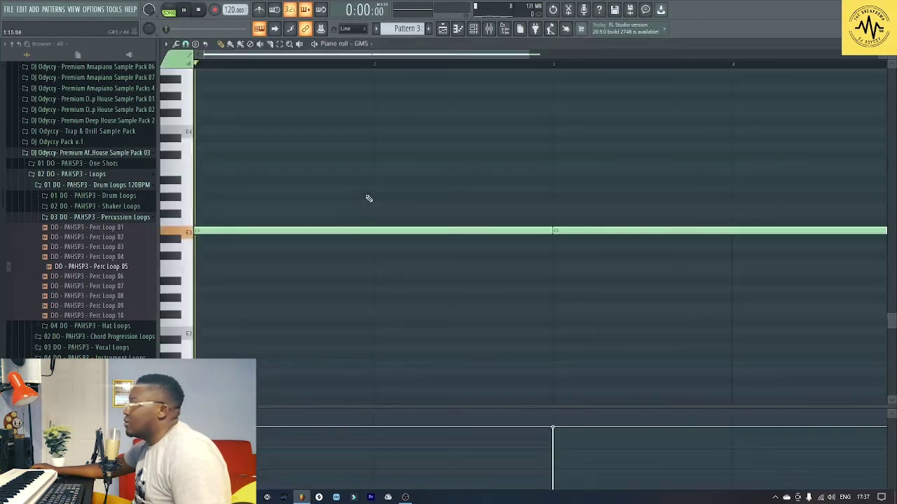
drag(540, 55, 707, 56)
- Write the consecutive one-step notes G6, F#6, E6, D6, F#6, E6, D6, C6 at the start of Pattern 4's Nexus #2 piano roll
key(F7)
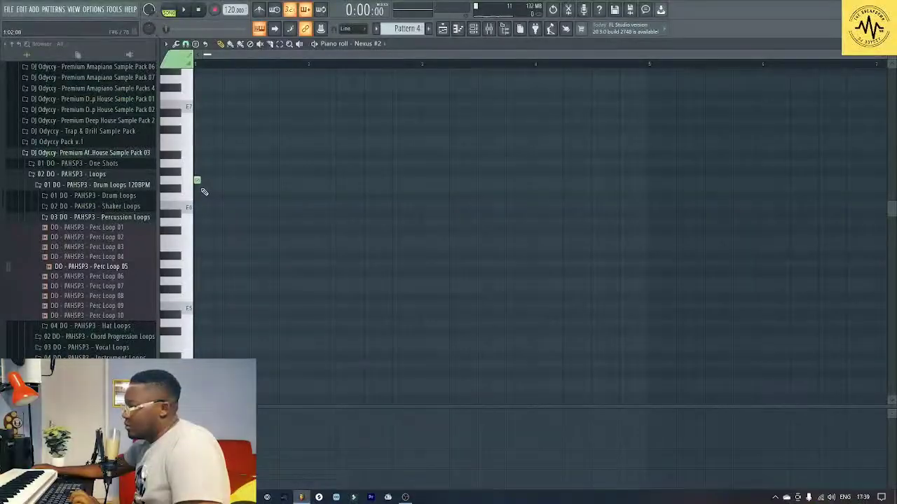
click(204, 189)
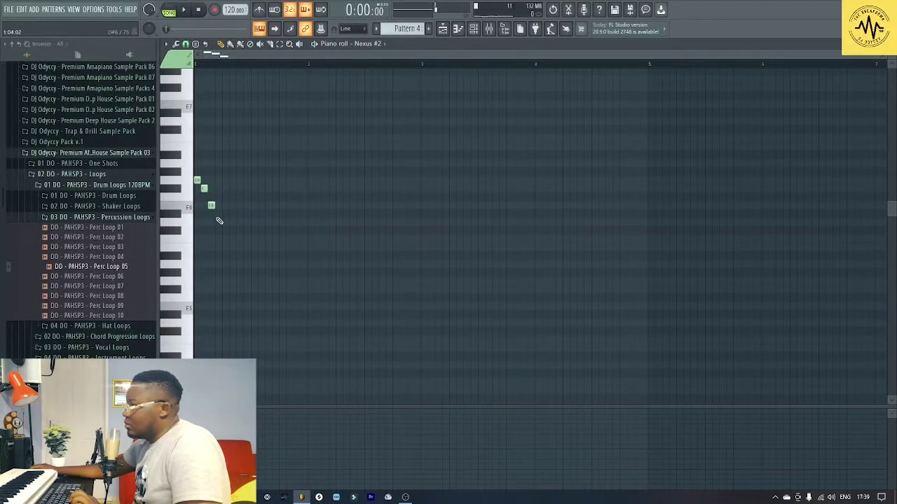
click(217, 222)
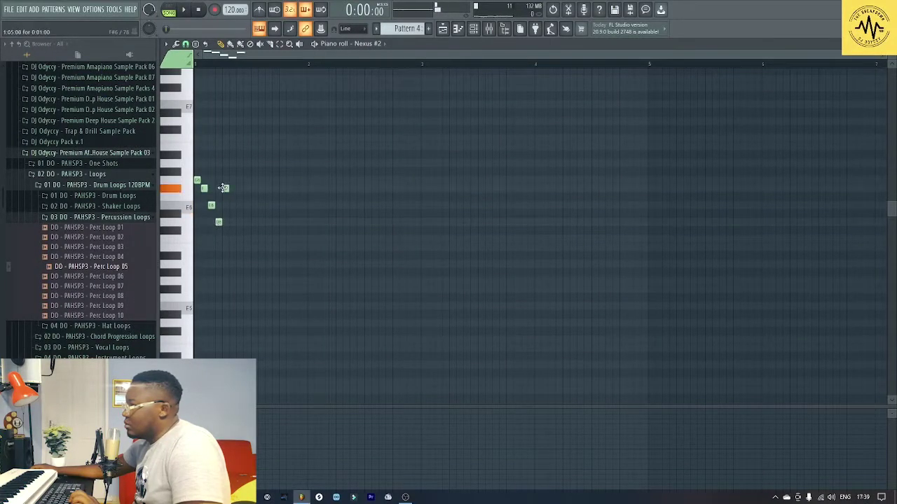
click(240, 222)
click(254, 239)
click(253, 239)
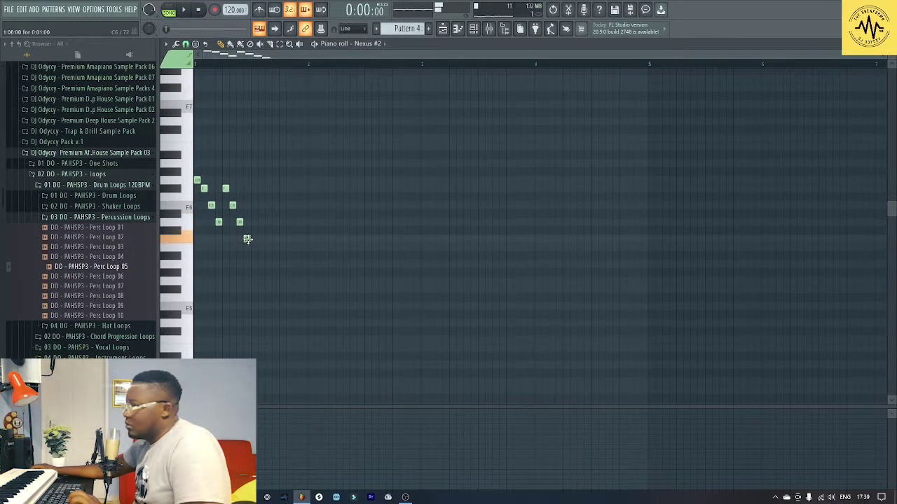
- Repeat the eight-note Nexus #2 phrase along the pattern, delete the surplus notes, and play it with the song
key(ctrl+b)
key(ctrl+b)
key(ctrl+b)
key(ctrl+b)
key(ctrl+b)
key(ctrl+b)
key(ctrl+b)
key(Delete)
key(space)
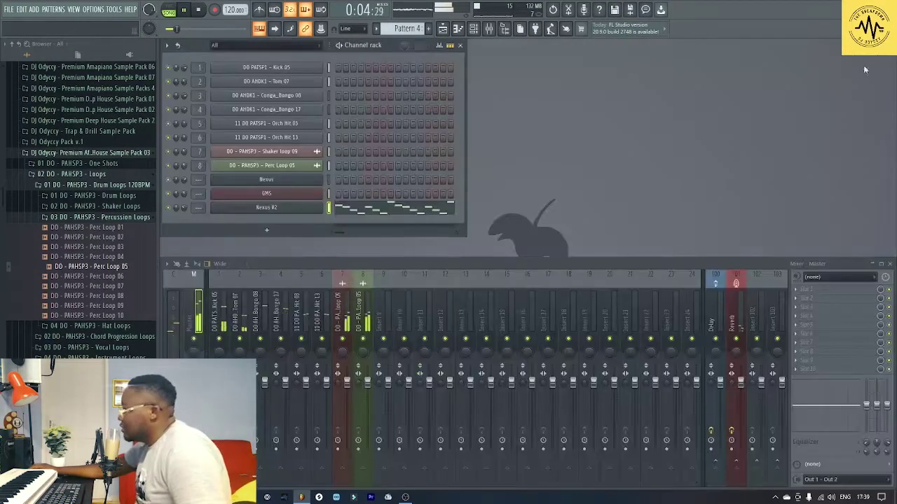
- Set the Nexus #2 channel's fine time shift to 0:03 and lower its channel volume to 25%
click(891, 43)
click(266, 208)
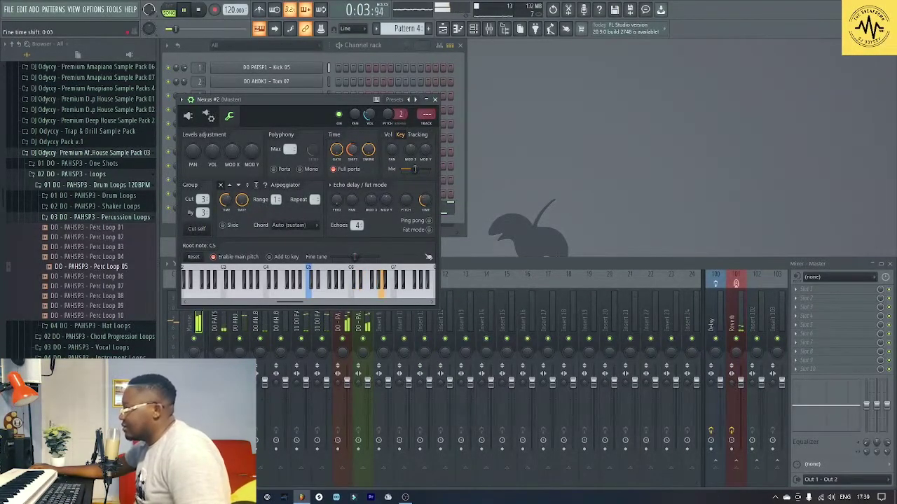
click(435, 99)
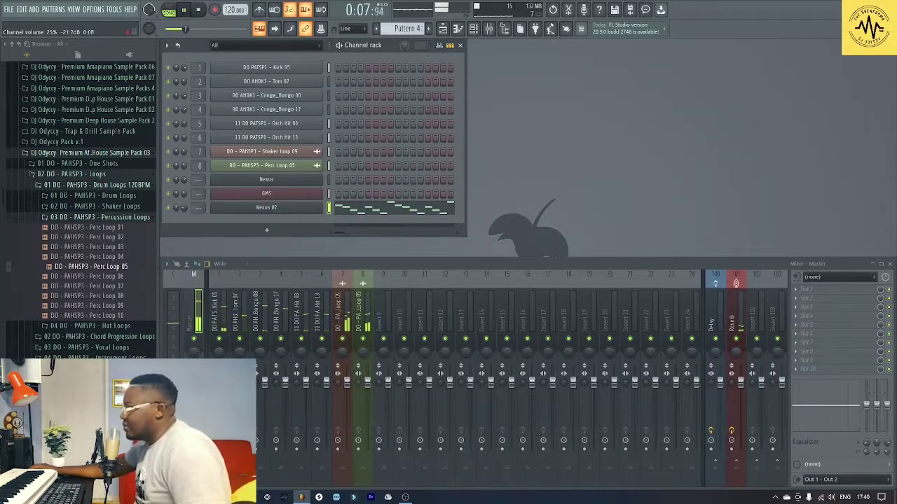
- Audition the Plucked presets PL VZ Bells 1, PL VZ Bells 2 and PL Waterhouse Pikes in Nexus #2 while the song plays
click(278, 207)
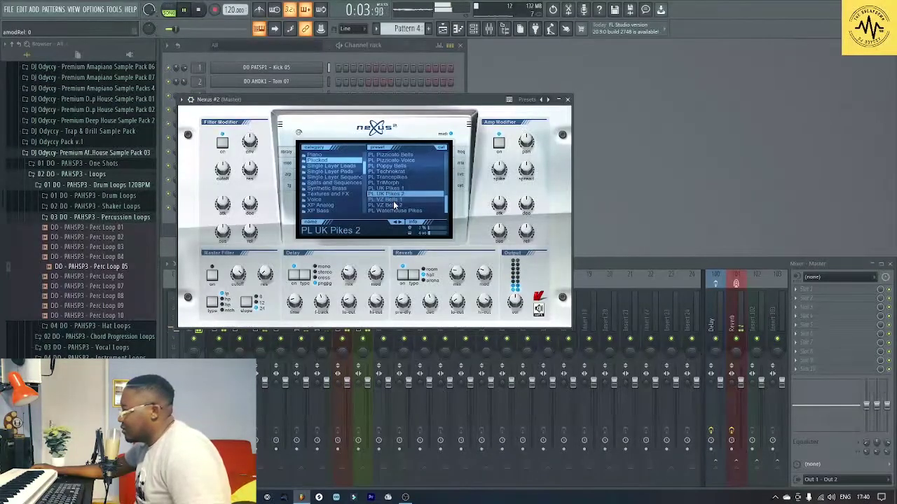
click(393, 201)
click(393, 206)
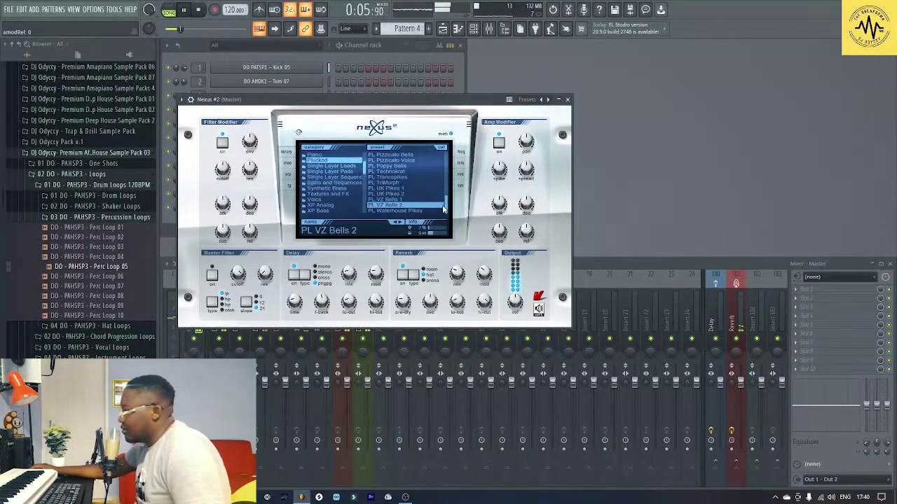
click(397, 211)
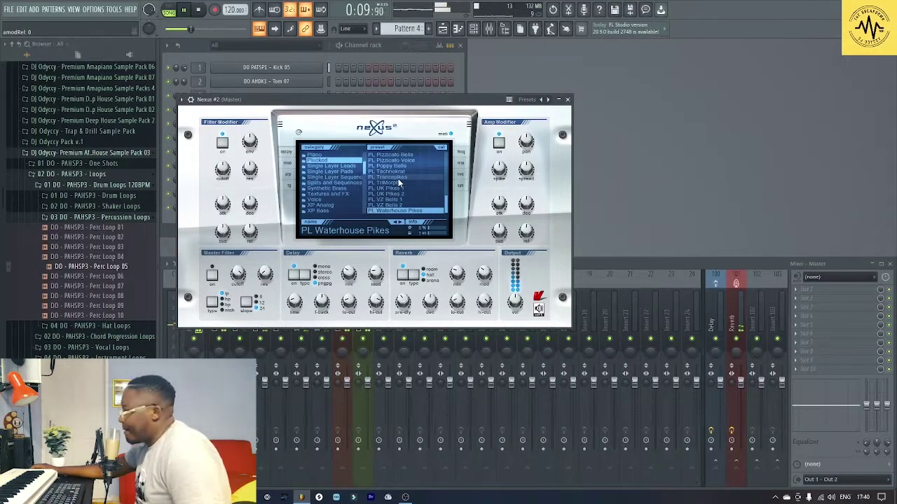
click(568, 99)
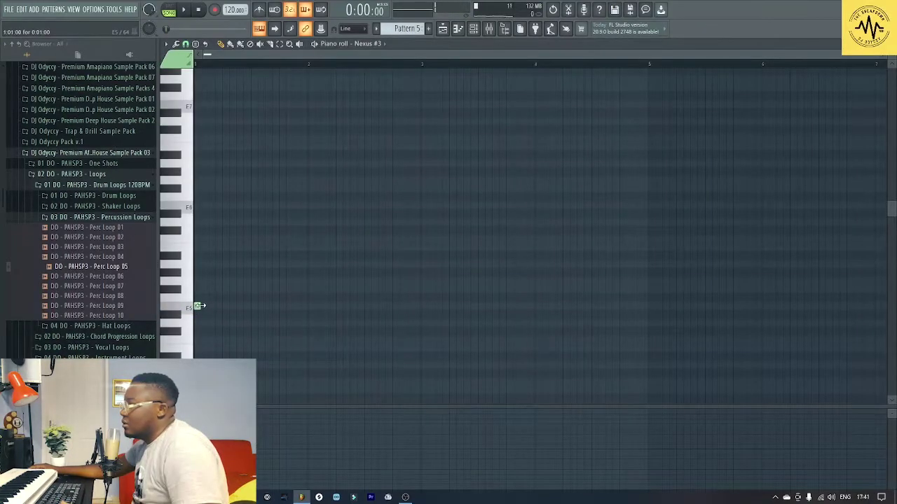
- Draw a two-bar E4 note at the start of Pattern 5's Nexus #3 piano roll, duplicate it directly behind itself, and play the result
scroll(200, 310, down, 3)
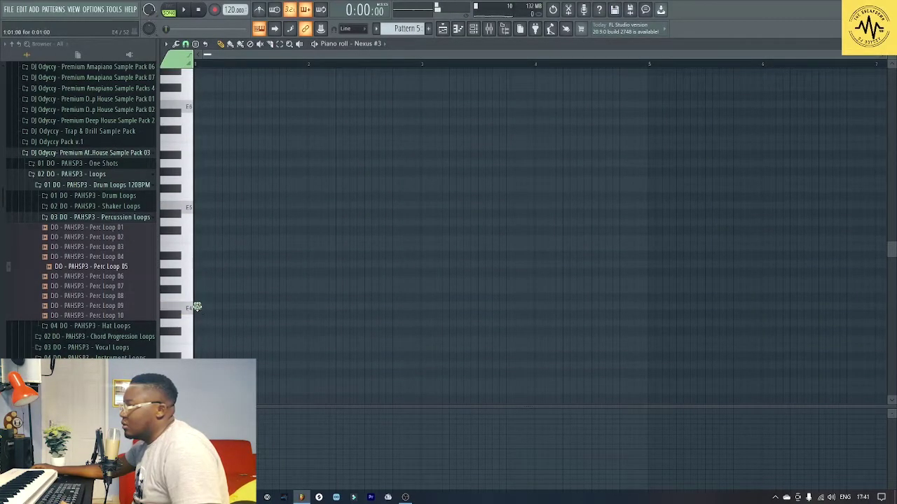
drag(202, 307, 418, 331)
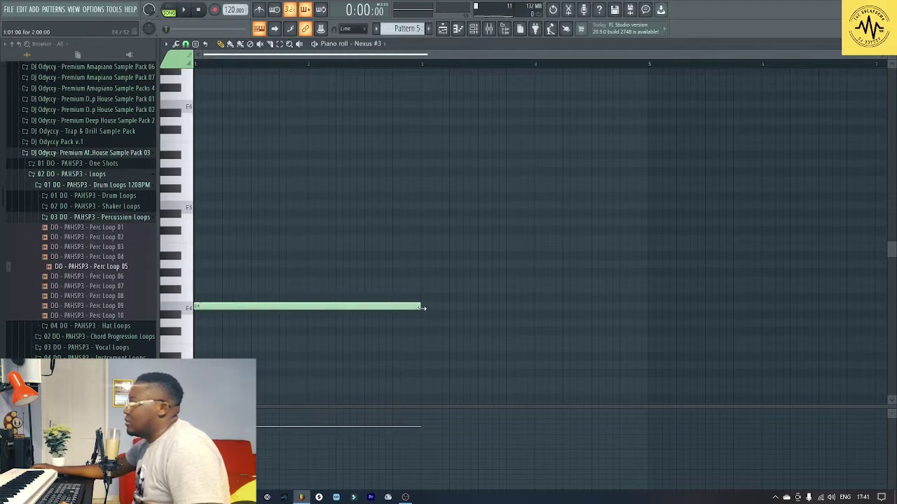
click(423, 306)
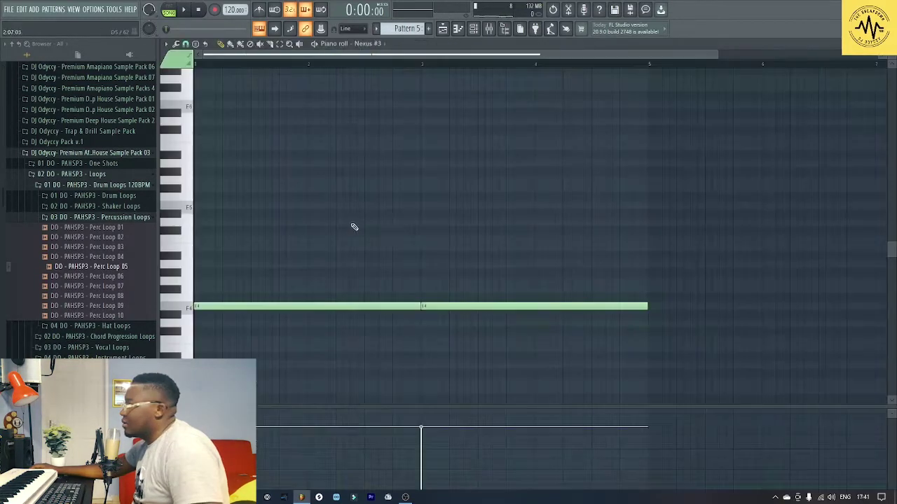
key(space)
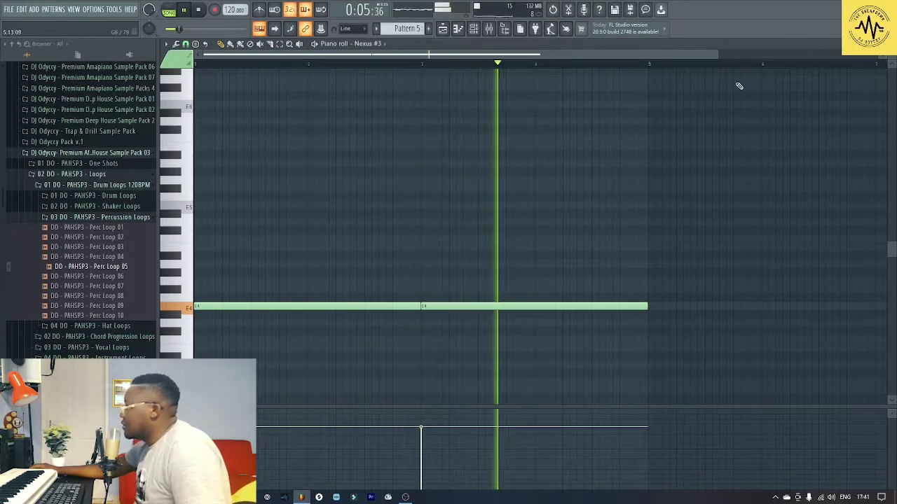
- Add short E2 notes on steps 7 and 9 of each of the four bars in Pattern 2's Nexus piano roll
scroll(756, 222, down, 1)
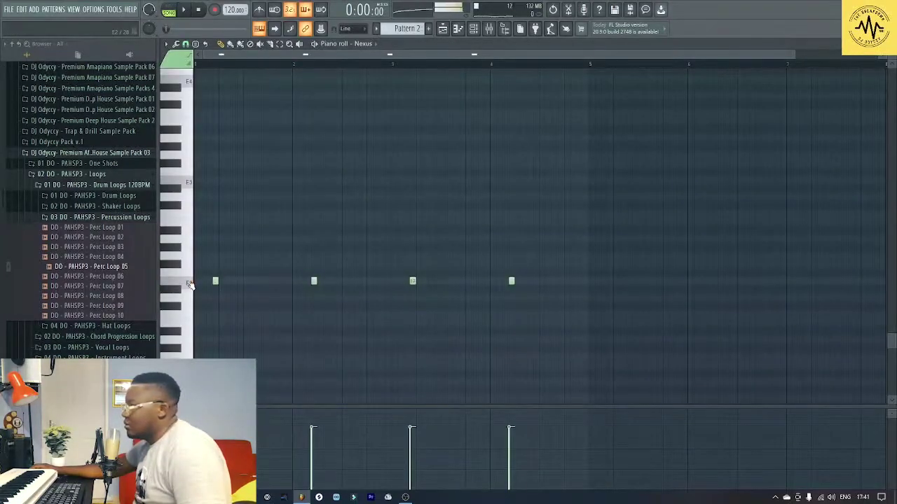
key(space)
mouse_move(238, 281)
mouse_down()
mouse_move(434, 282)
mouse_move(246, 290)
mouse_up()
key(space)
click(245, 281)
key(space)
click(334, 281)
click(344, 282)
click(431, 282)
click(443, 281)
click(529, 282)
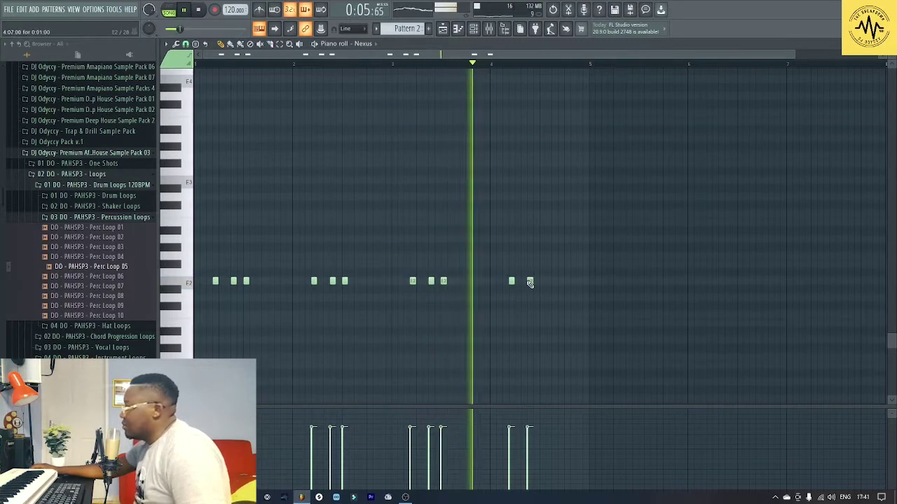
click(542, 282)
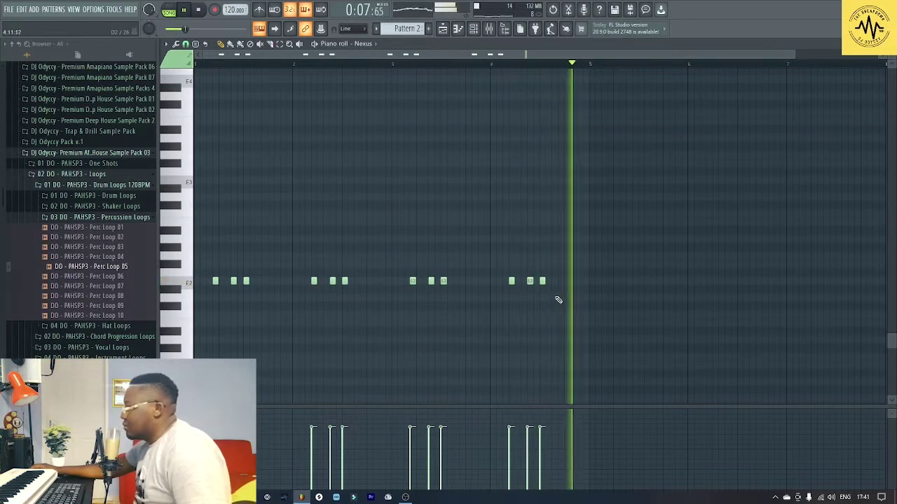
- Add another short E2 note on step 12 of every bar in the Nexus bass line
click(265, 281)
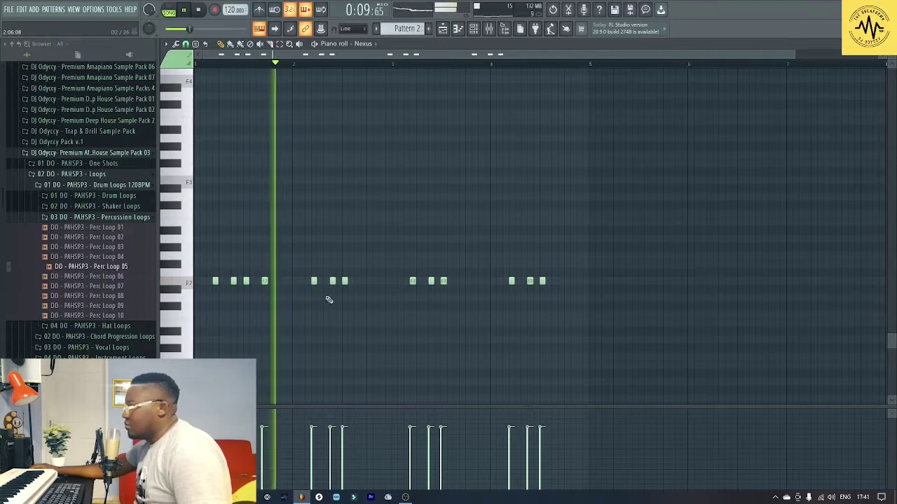
click(363, 282)
click(461, 282)
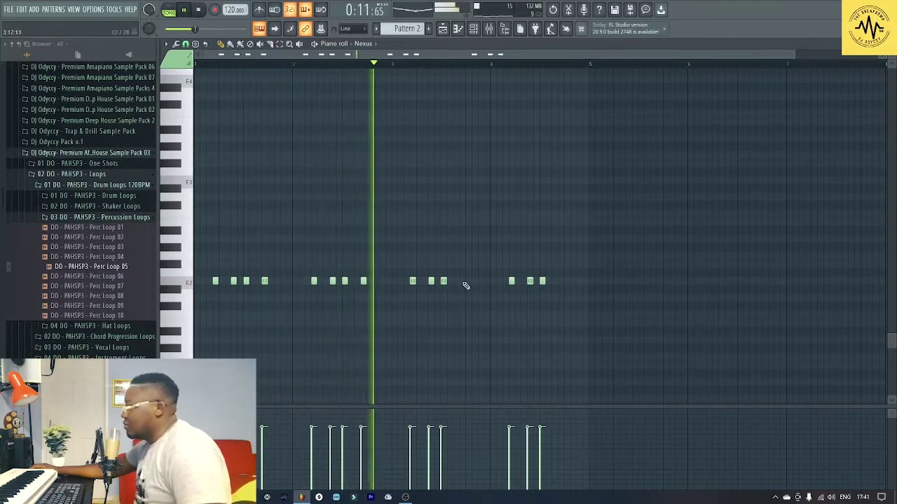
click(560, 281)
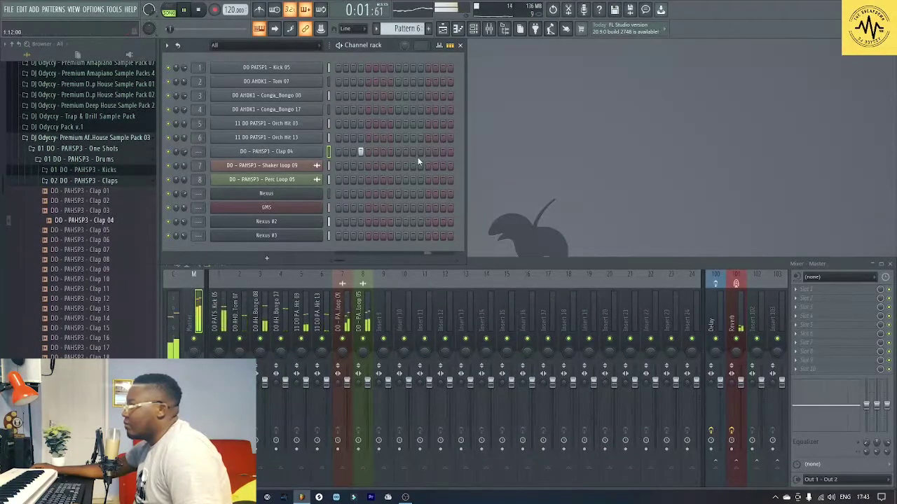
- Add Clap 04 hits on steps 7, 9 and 12 of Pattern 6 and set the clap's channel volume to about 63%
click(397, 151)
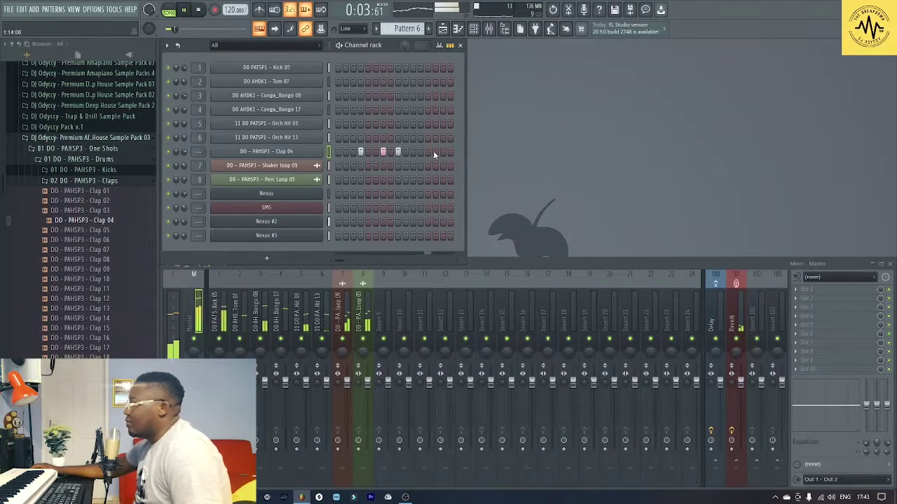
click(420, 152)
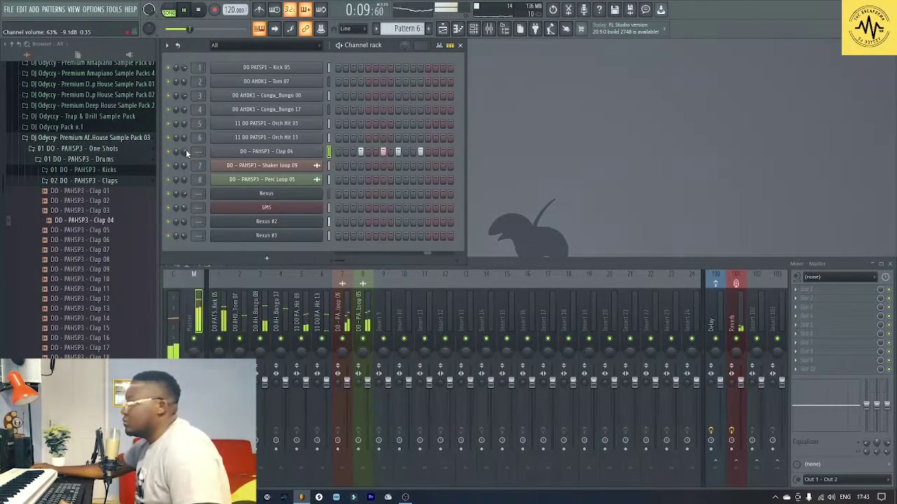
drag(176, 151, 186, 149)
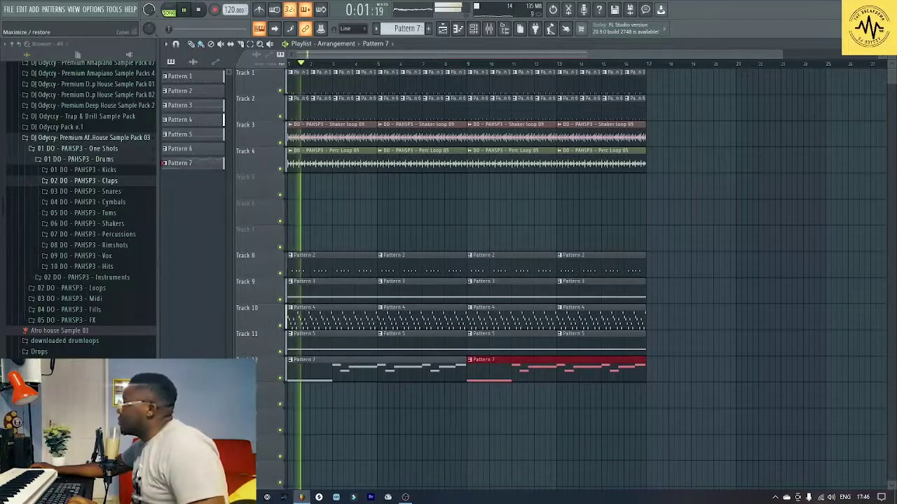
- Open Pattern 7's Nexus #4 melody in the piano roll and review its notes while the song plays
key(F5)
click(348, 267)
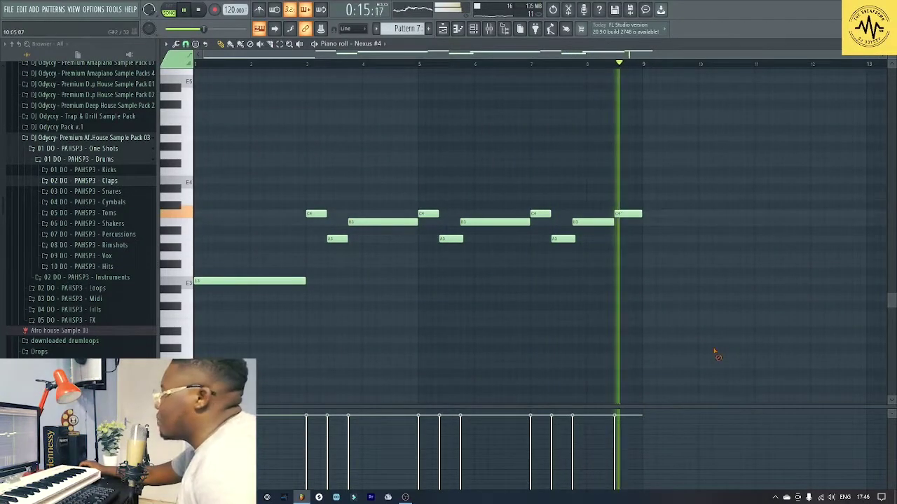
key(space)
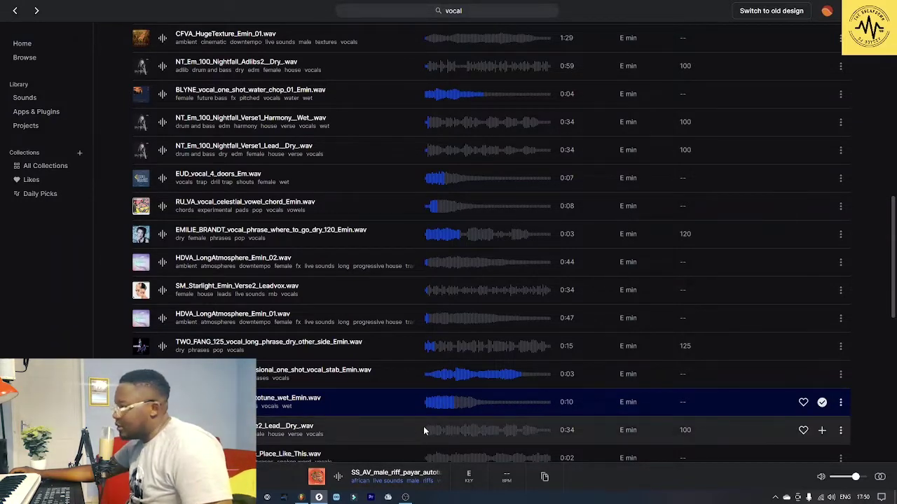
- Switch to FL Studio and place the vocal sample SS_AV_male_riff_payar_autotune_wet_Emin at bar 1 of Track 14 in the playlist
key(alt+Tab)
click(443, 29)
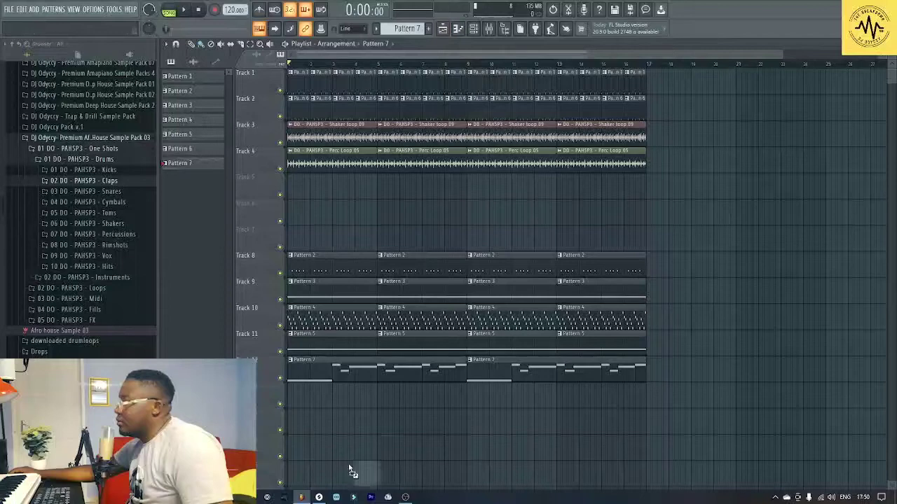
drag(292, 436, 322, 428)
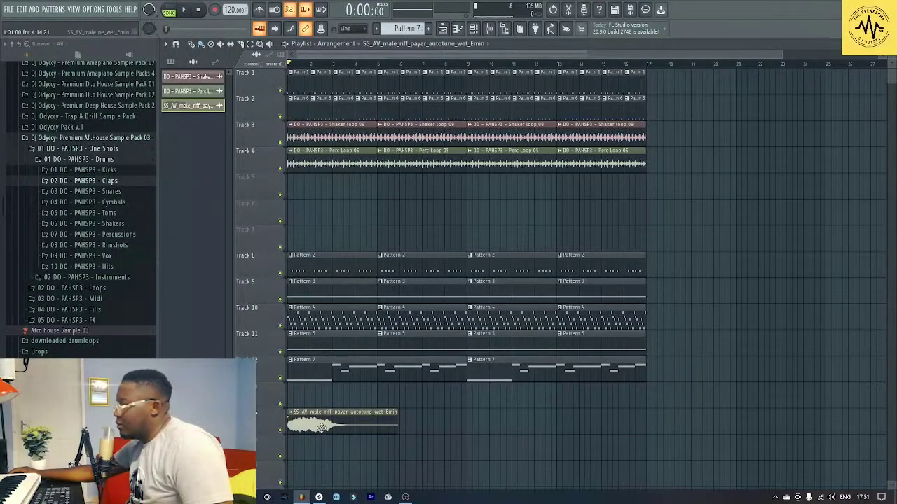
- Time-stretch the vocal sample to four bars in Stretch mode and lower its channel volume to about 62% while checking it in the song
double_click(321, 428)
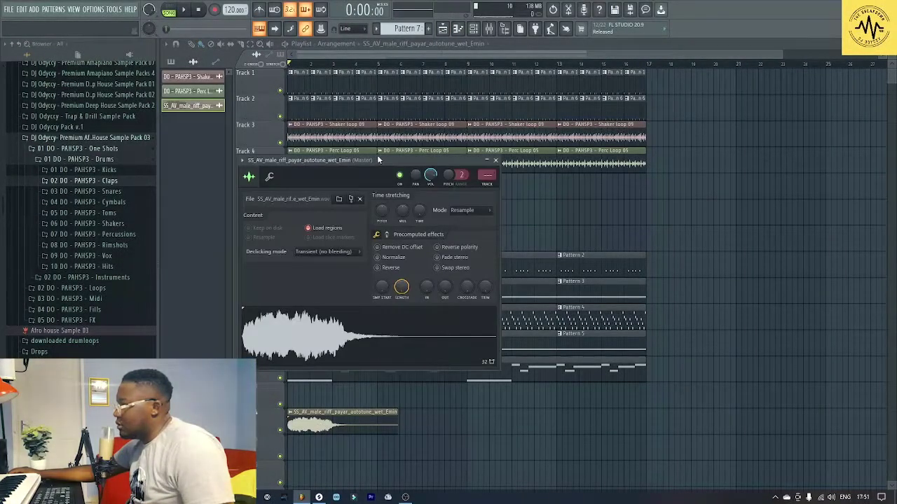
drag(378, 160, 566, 240)
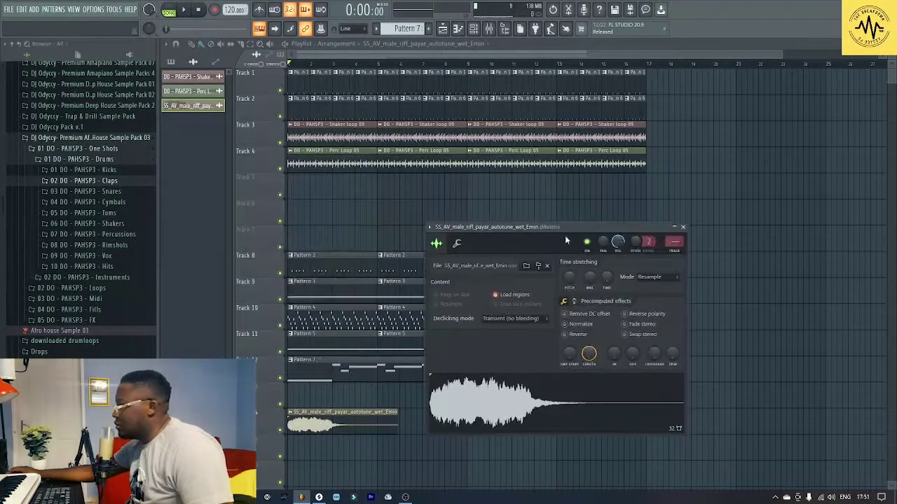
click(642, 277)
click(658, 302)
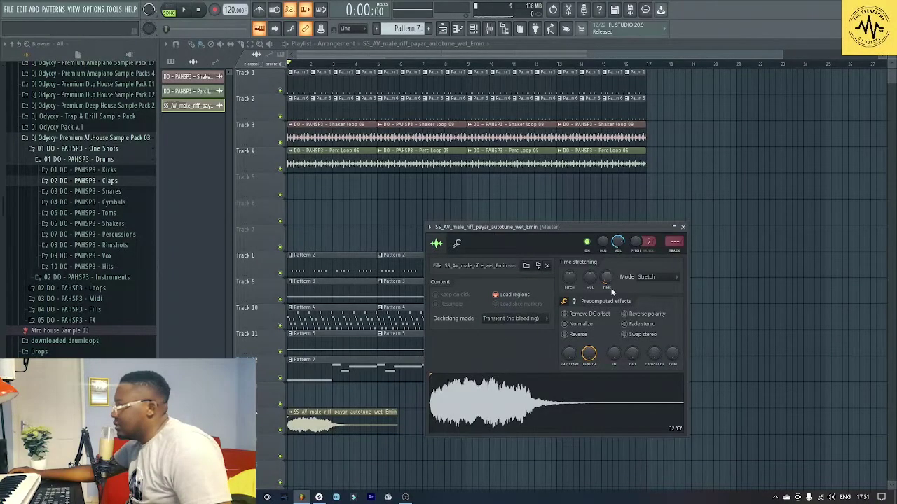
drag(606, 285, 606, 273)
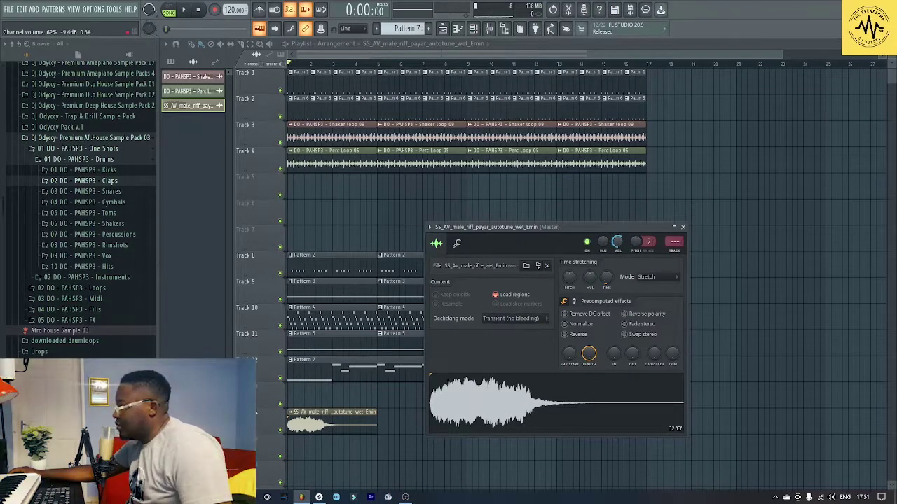
key(space)
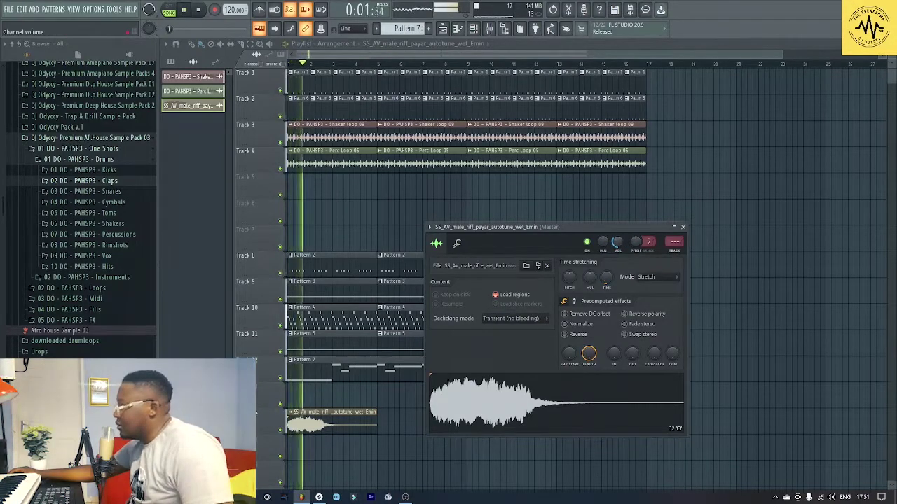
click(683, 227)
- Place three more copies of the vocal riff on Track 14, starting at bars 5, 9 and 13
click(383, 427)
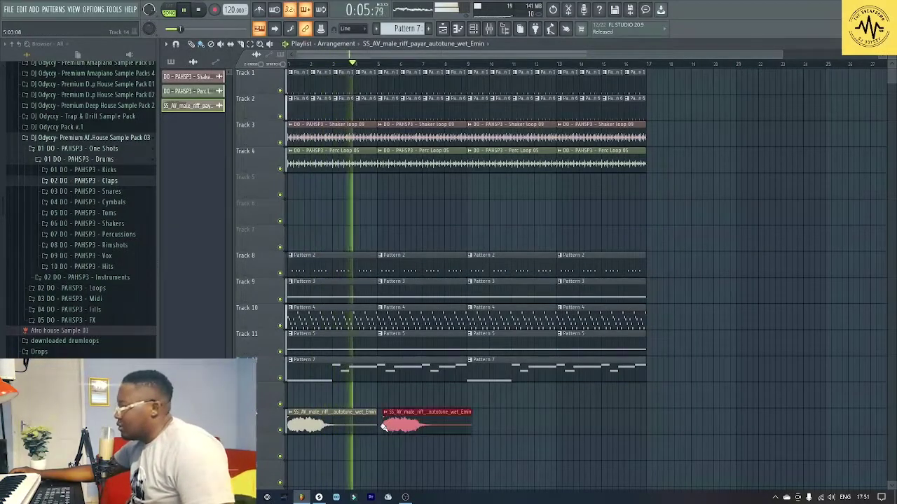
click(472, 427)
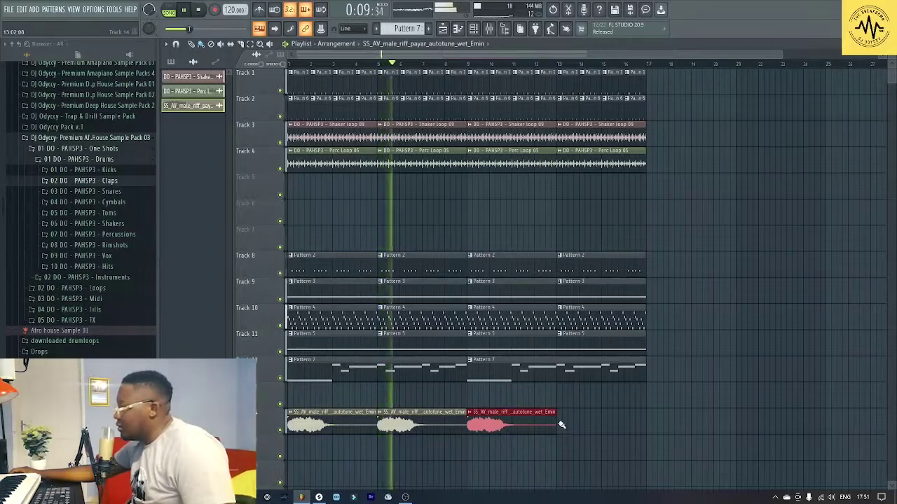
click(560, 426)
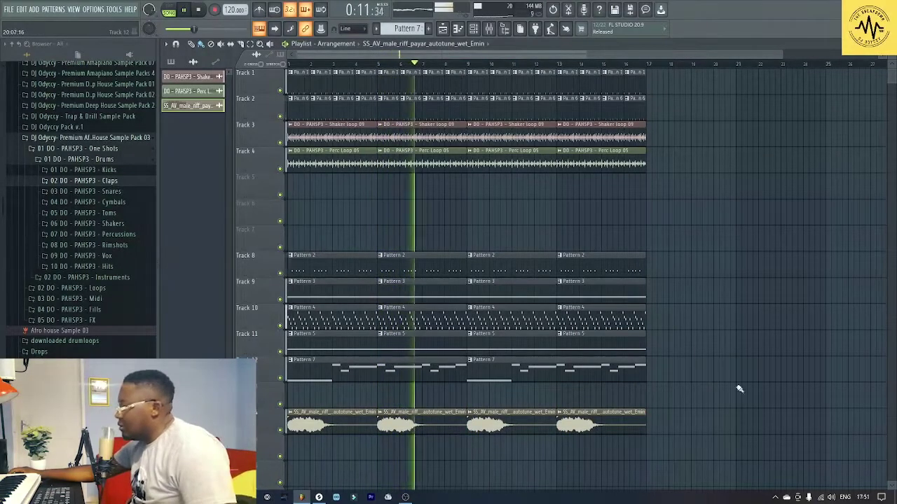
- Move all four vocal clips two bars later to start at bars 3, 7, 11 and 15, and trim each to two bars
drag(750, 425, 356, 414)
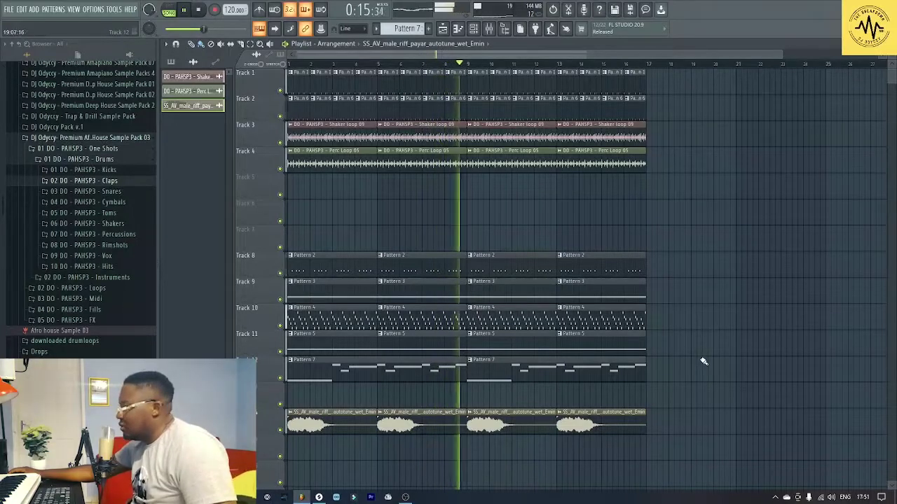
drag(728, 425, 380, 430)
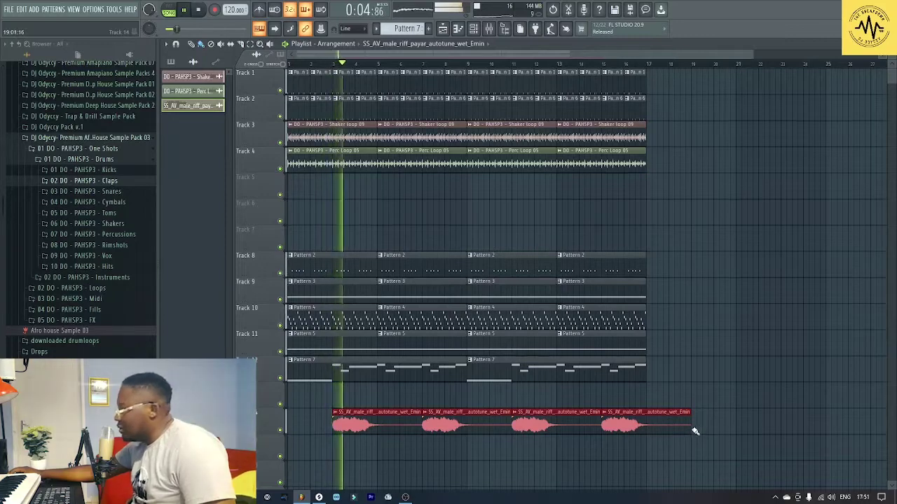
drag(693, 430, 646, 431)
click(669, 432)
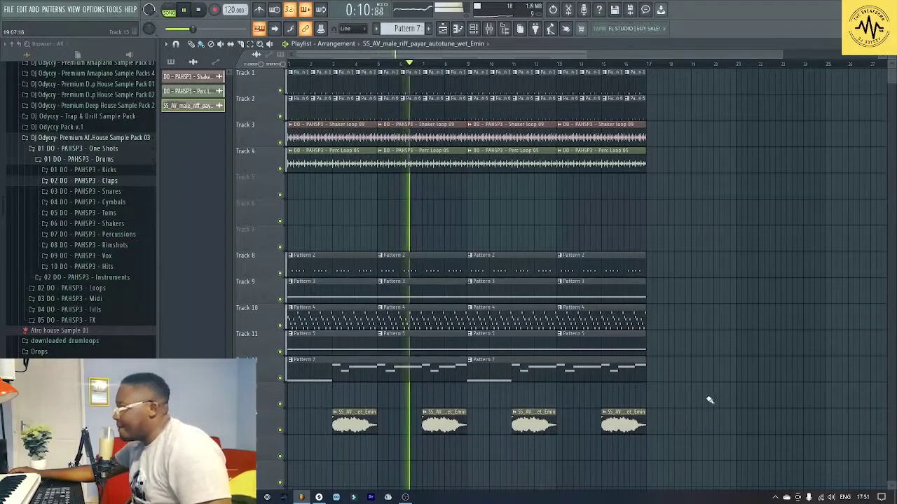
- Stop the song, shorten both Pattern 7 clips on Track 12 to four bars and duplicate them at bars 5 and 13
key(space)
drag(706, 359, 335, 376)
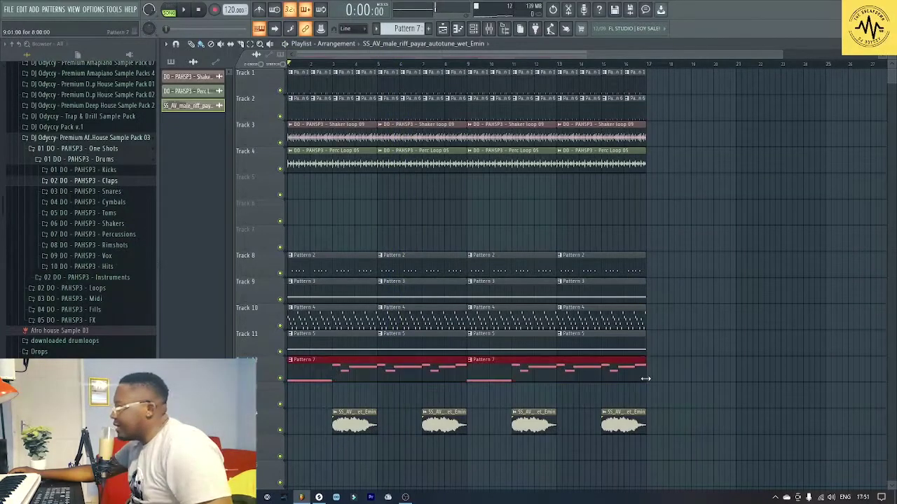
drag(359, 373, 402, 375)
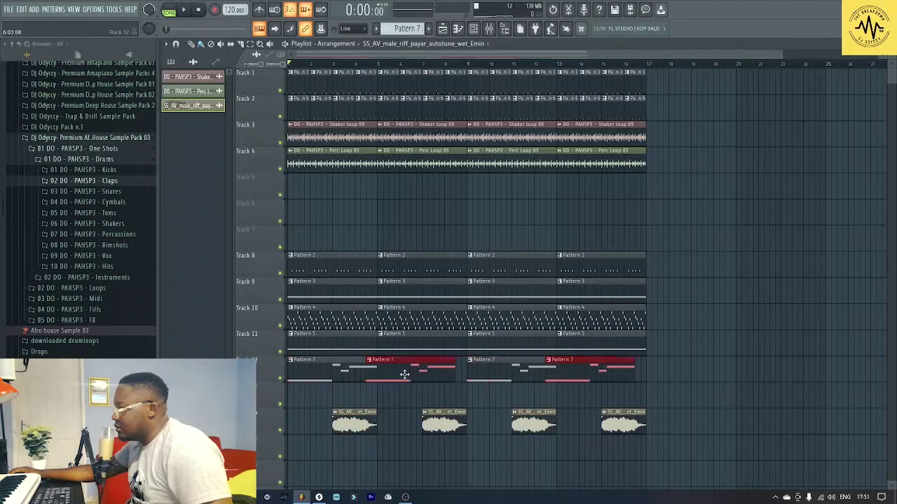
click(737, 333)
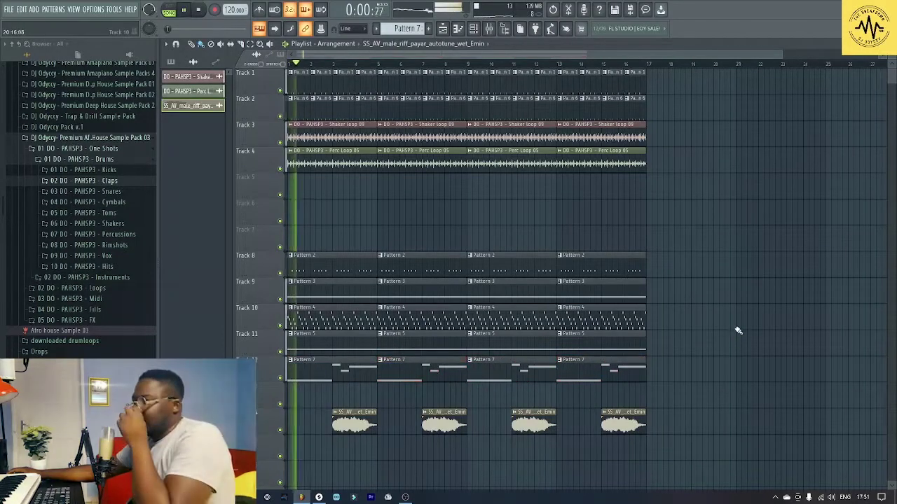